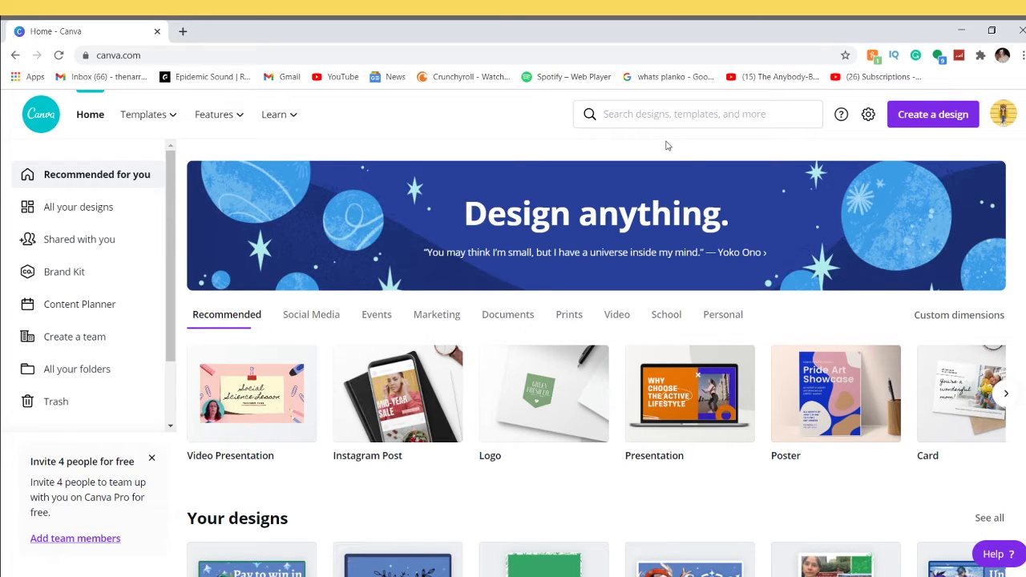
Search the web in a new tab for genshin impact characters and open the Fandom wiki's Characters page.
click(183, 32)
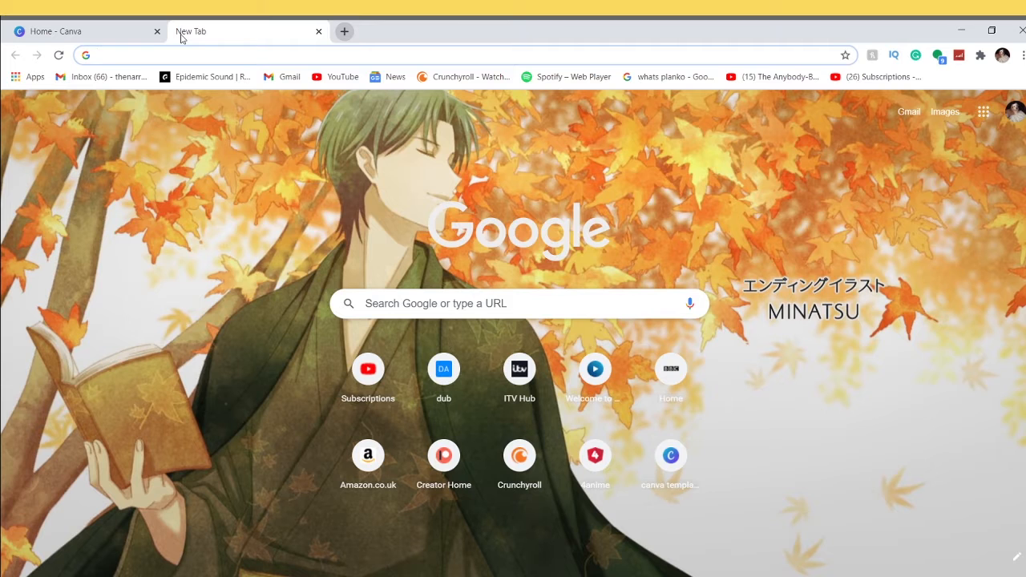
text(genshin impac)
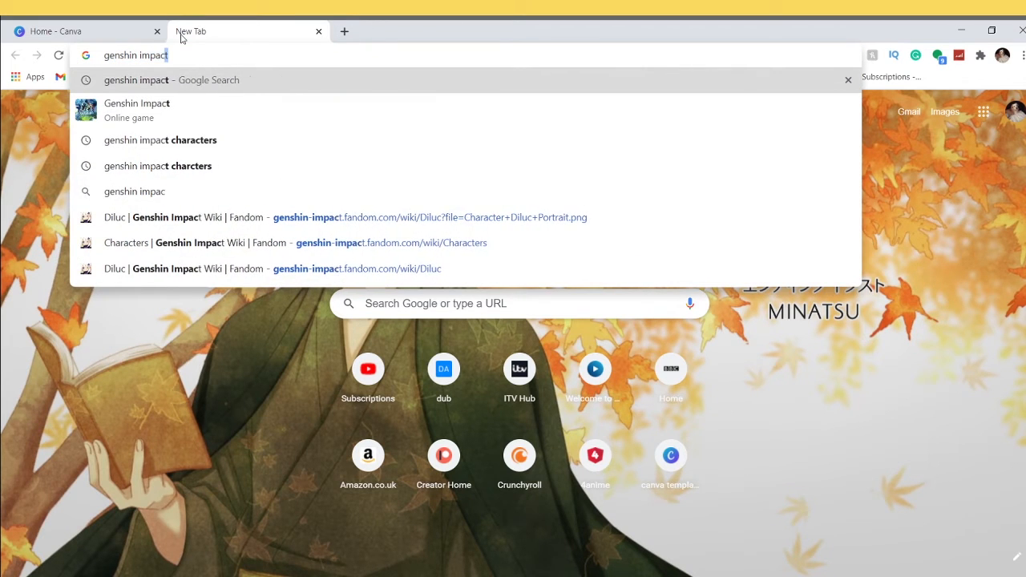
text(t char)
key(Return)
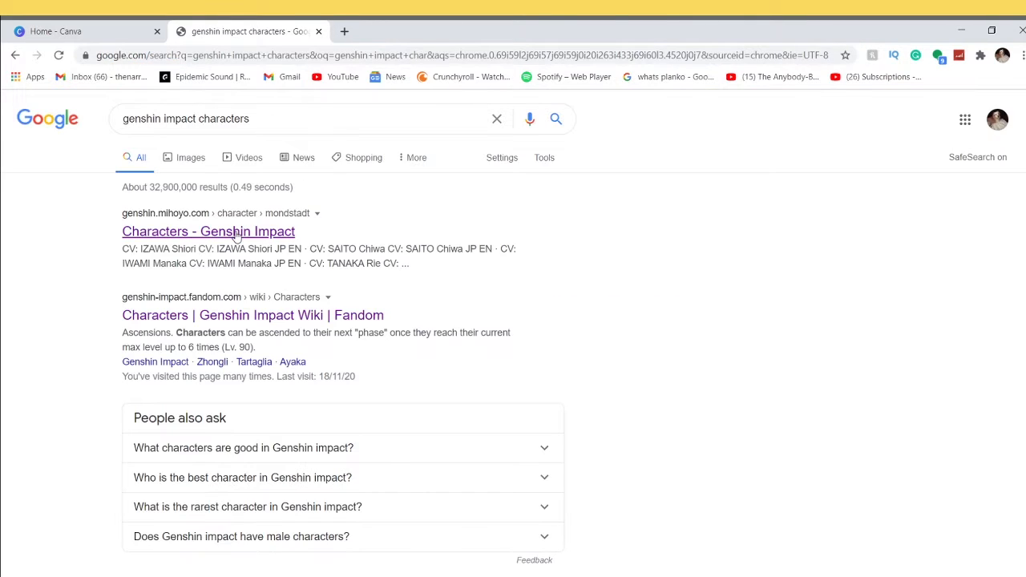
click(242, 319)
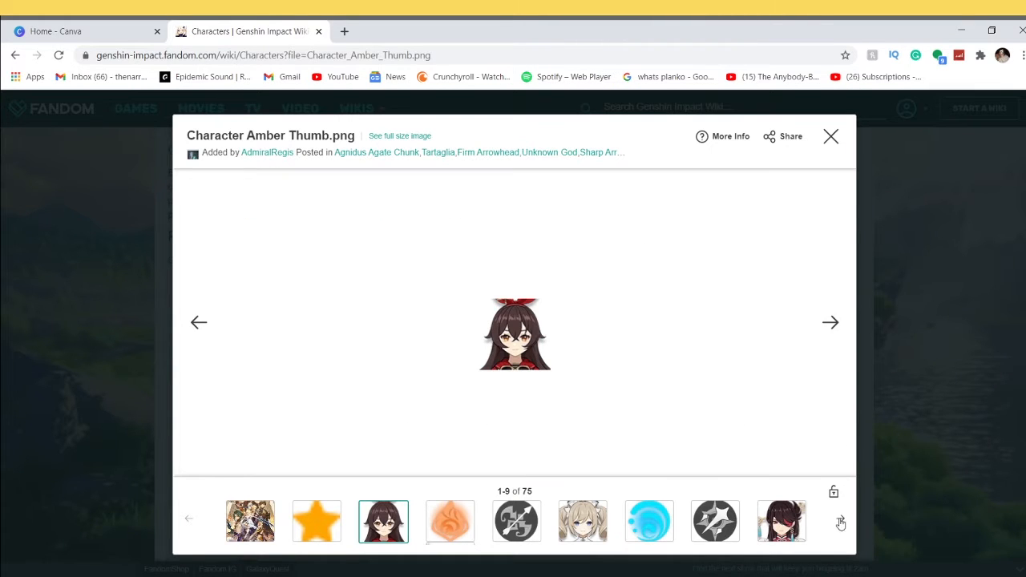
Browse through all the thumbnails in the Characters page's image gallery, looking for usable character pictures.
click(841, 522)
click(840, 523)
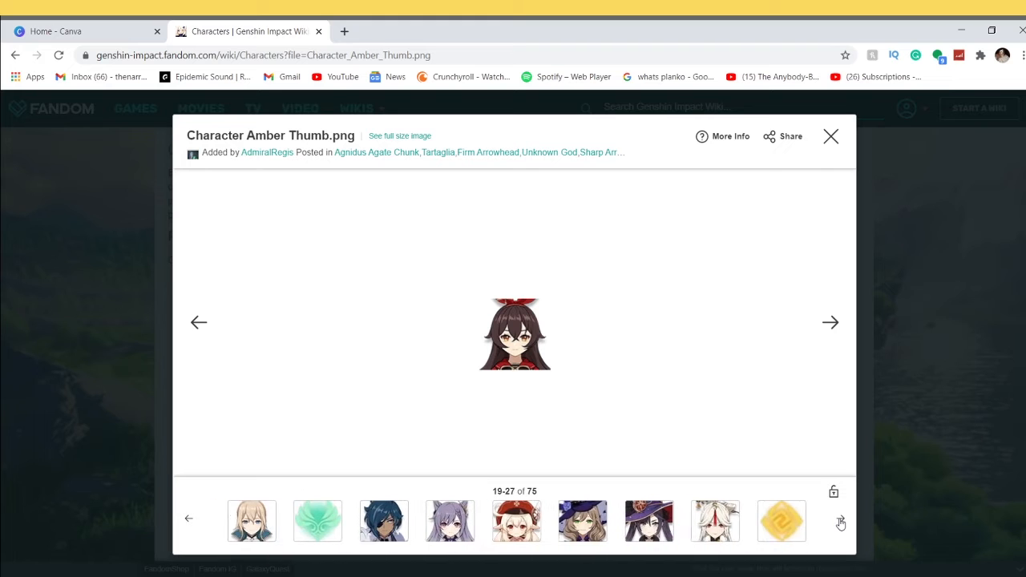
click(841, 522)
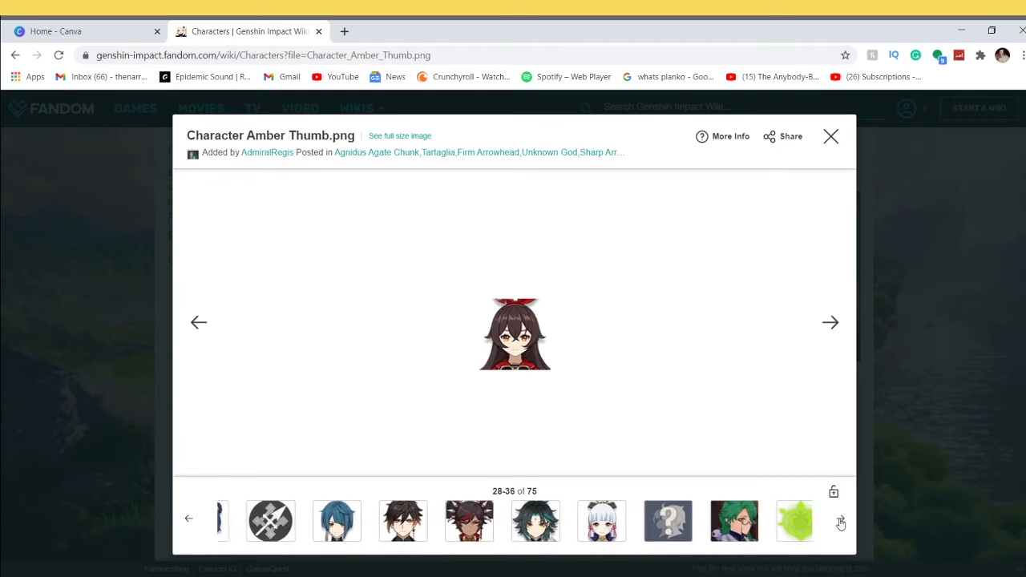
click(841, 523)
click(841, 523)
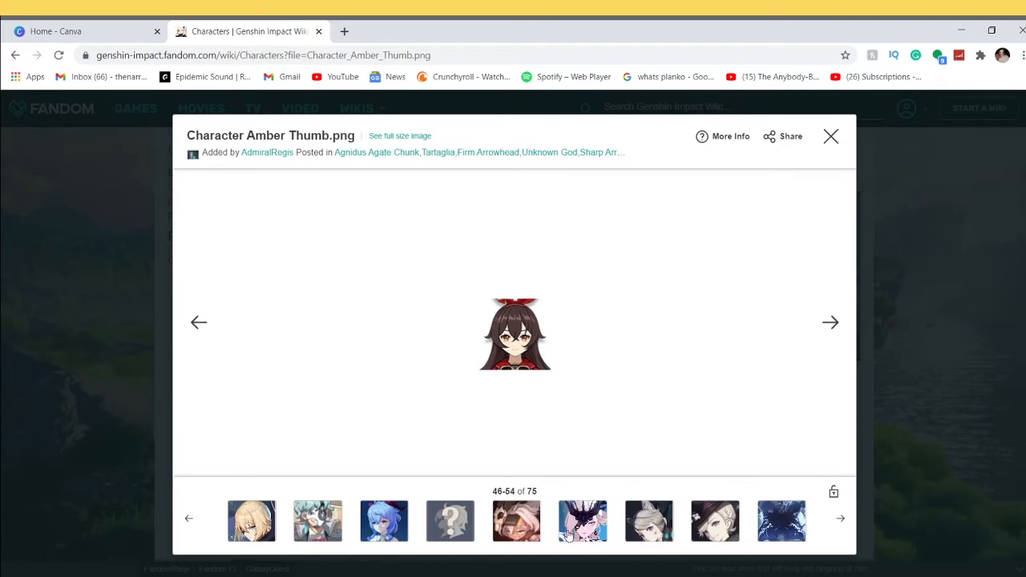
click(841, 518)
click(840, 519)
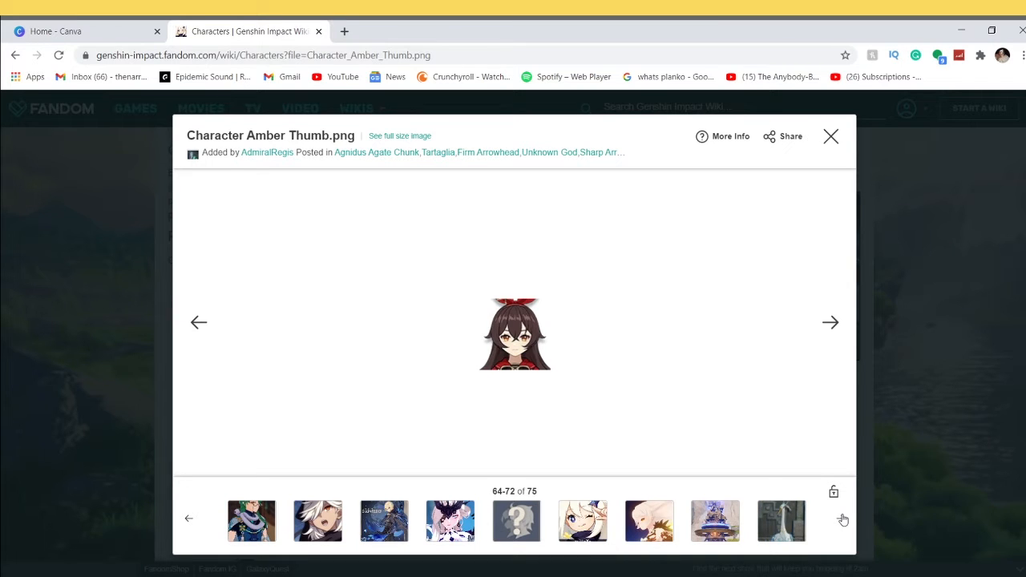
click(842, 521)
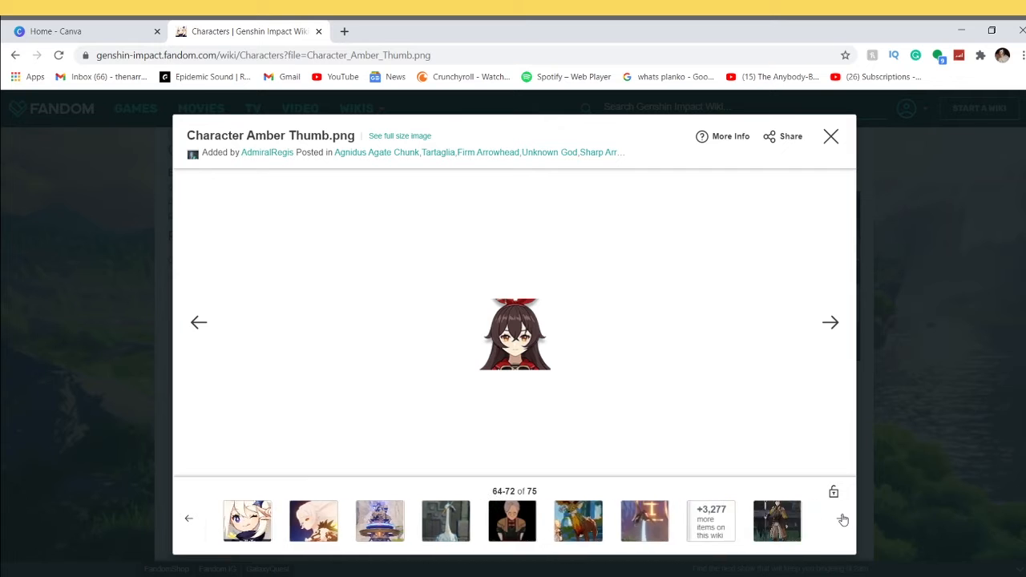
click(843, 520)
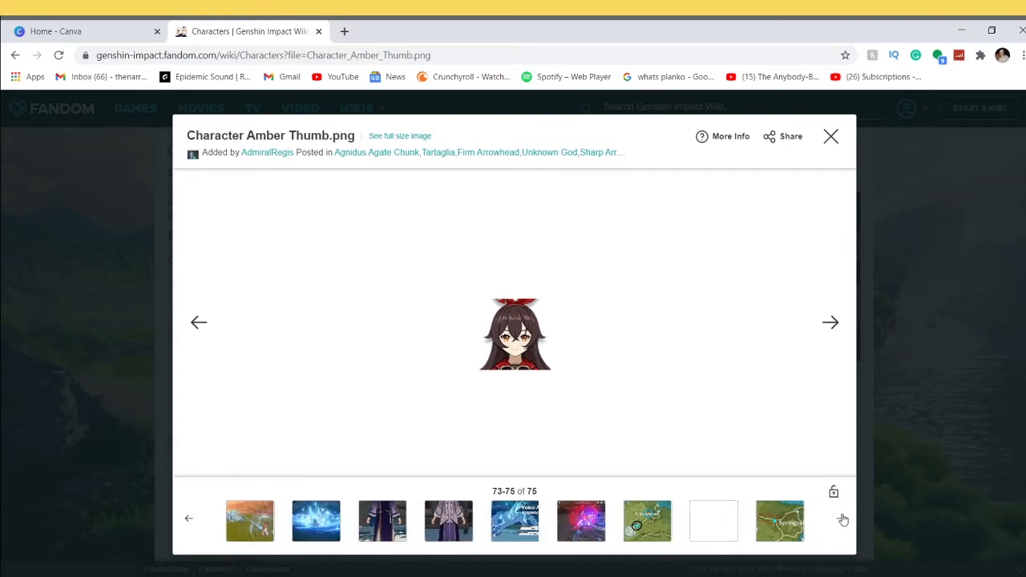
click(842, 520)
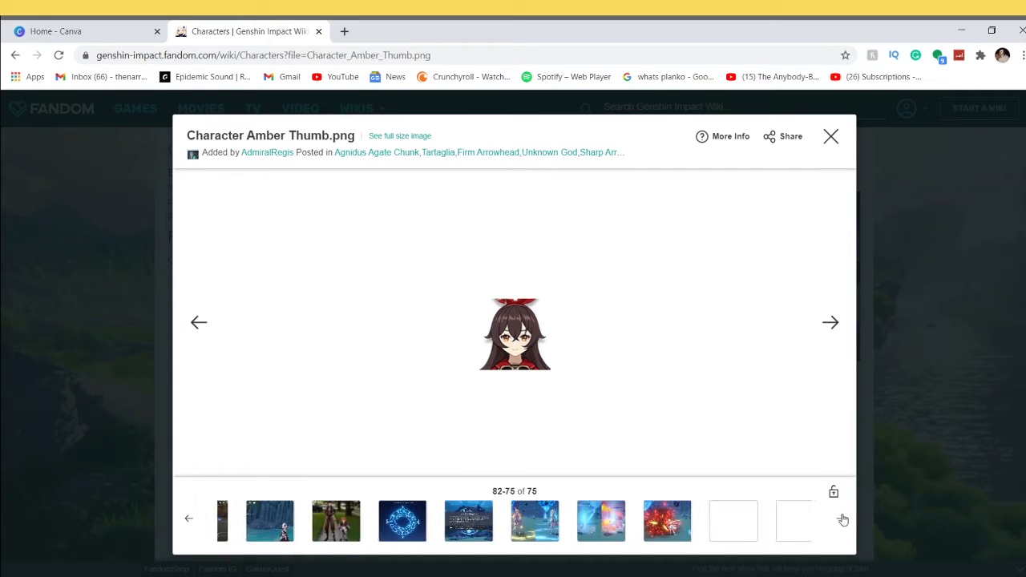
click(843, 520)
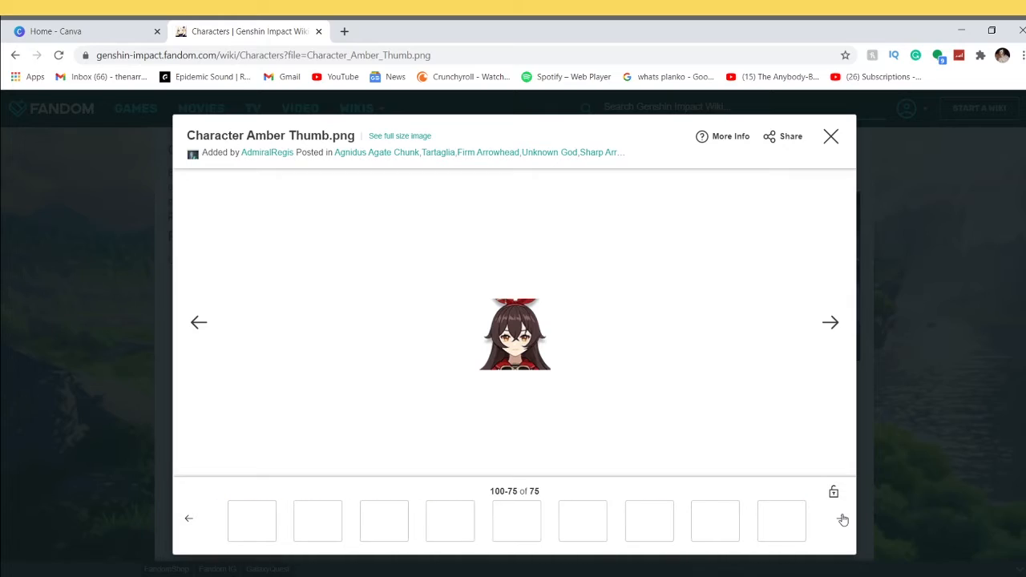
Close the image gallery and look over the upper part of the wiki's Characters page.
click(831, 136)
scroll(298, 384, up, 15)
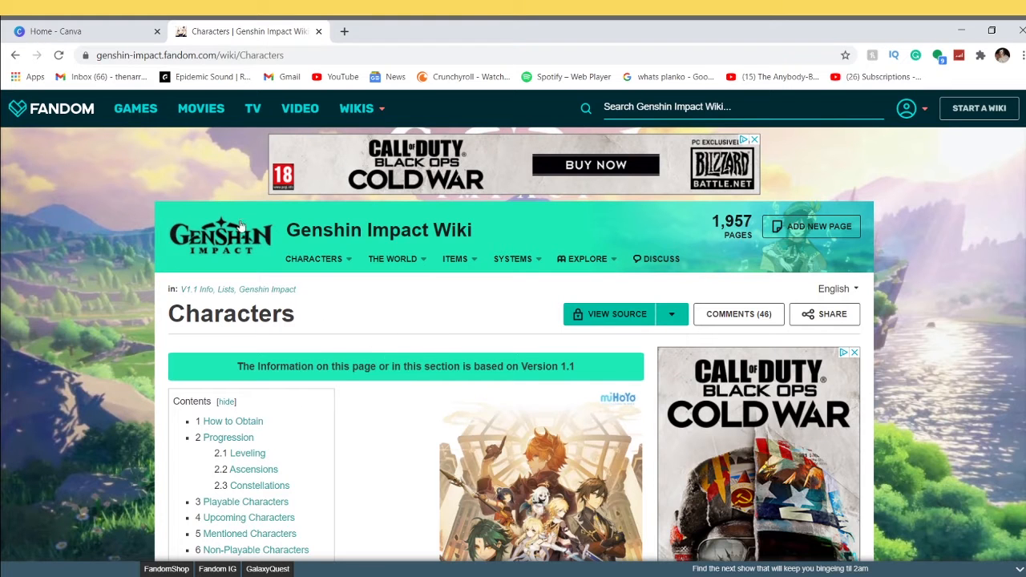
scroll(469, 525, down, 1)
scroll(469, 527, up, 1)
scroll(366, 497, down, 2)
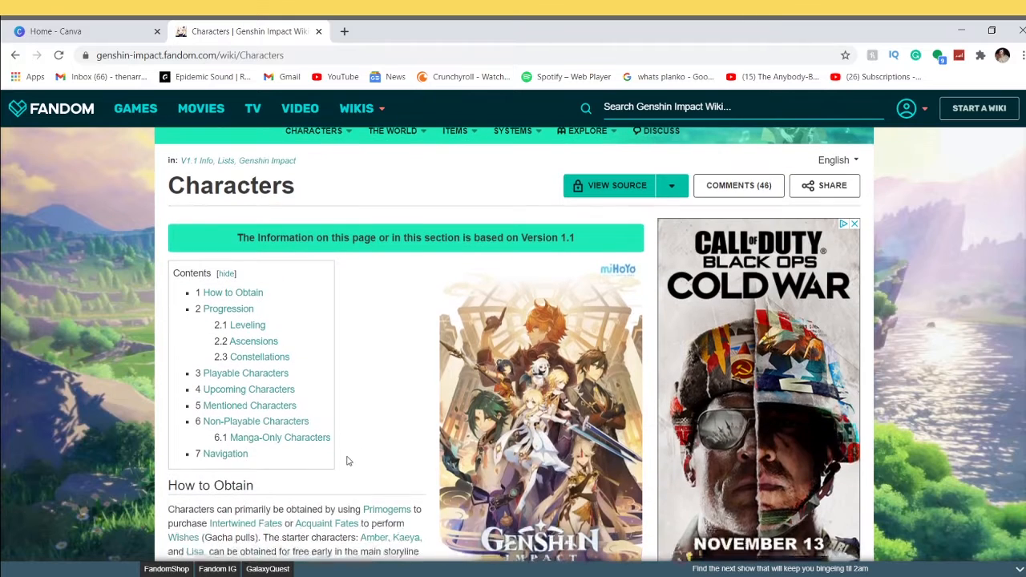
Return to the search results, open the official Genshin Impact character site and go to its About Game page.
click(15, 55)
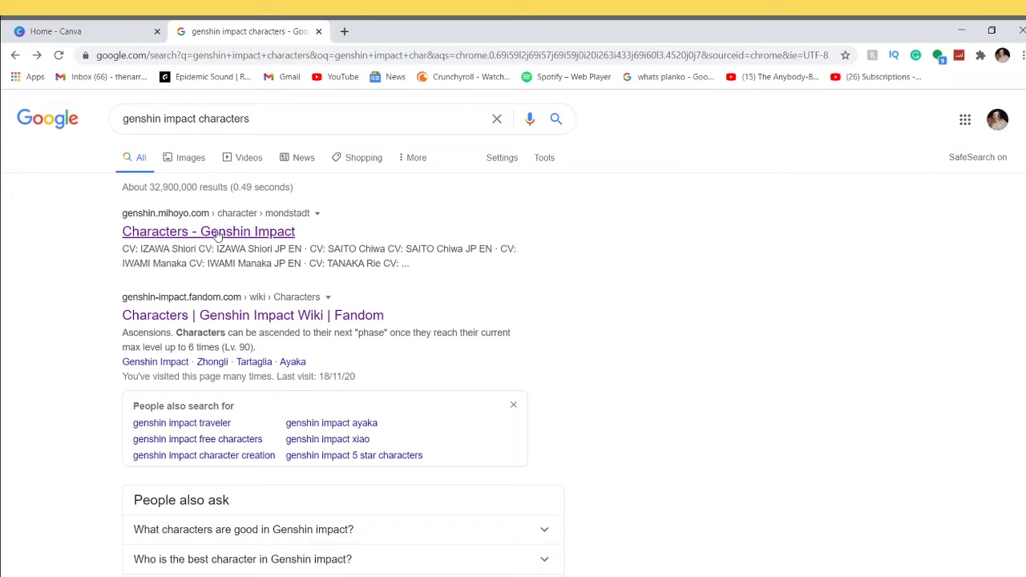
click(226, 233)
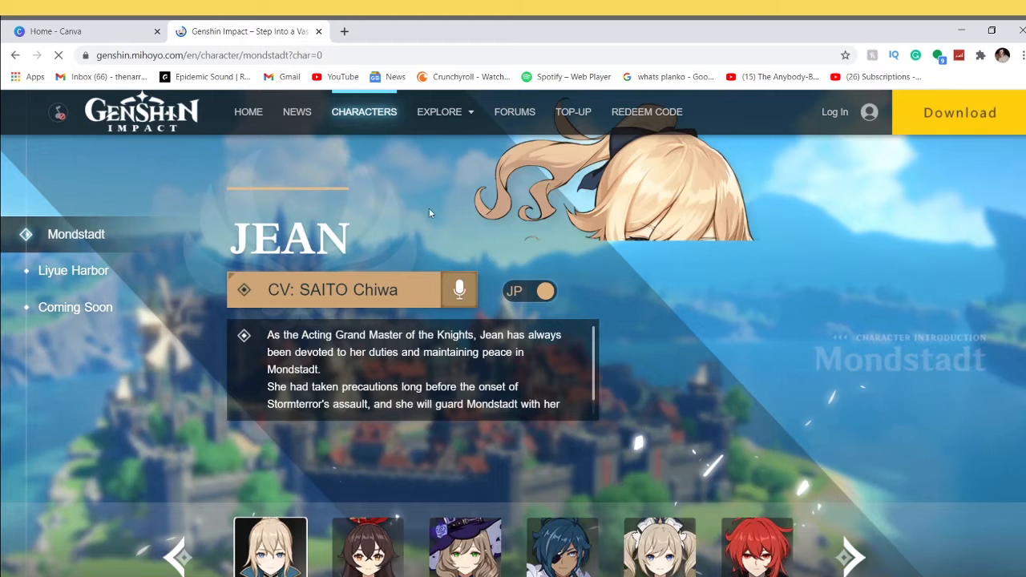
mouse_move(439, 112)
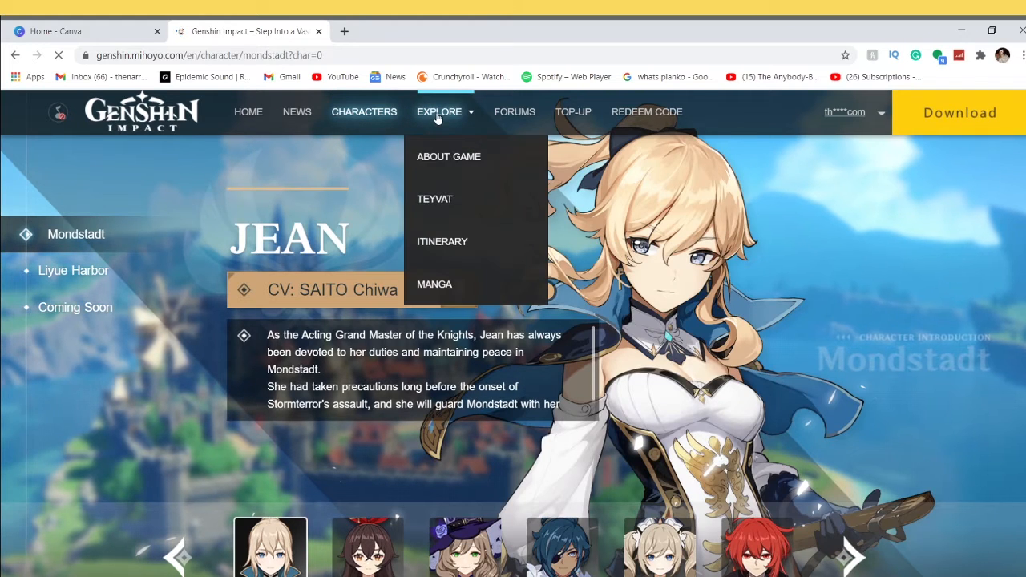
click(441, 160)
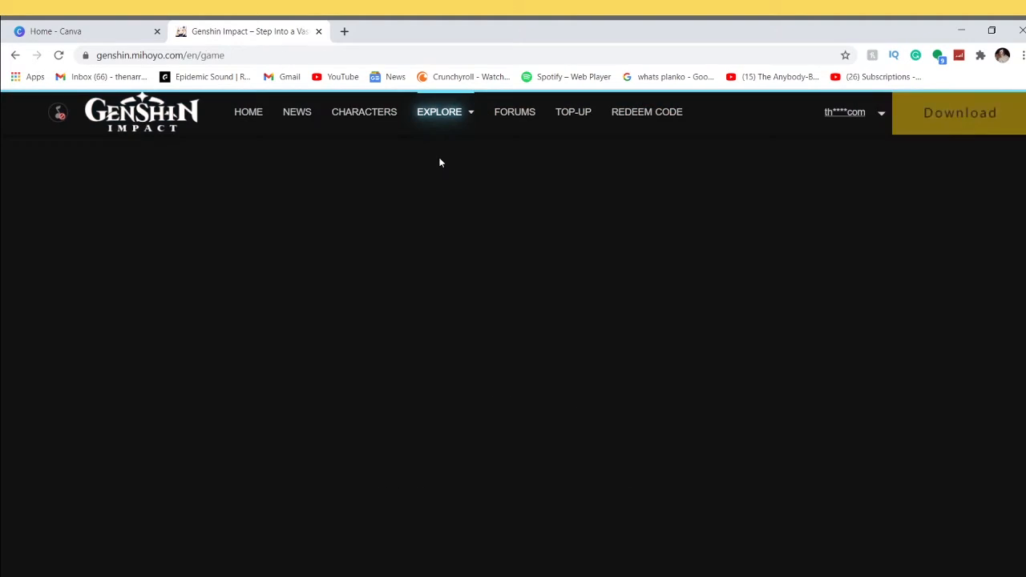
Look through the images in the Game Screenshots carousel on the About Game page.
scroll(834, 348, down, 15)
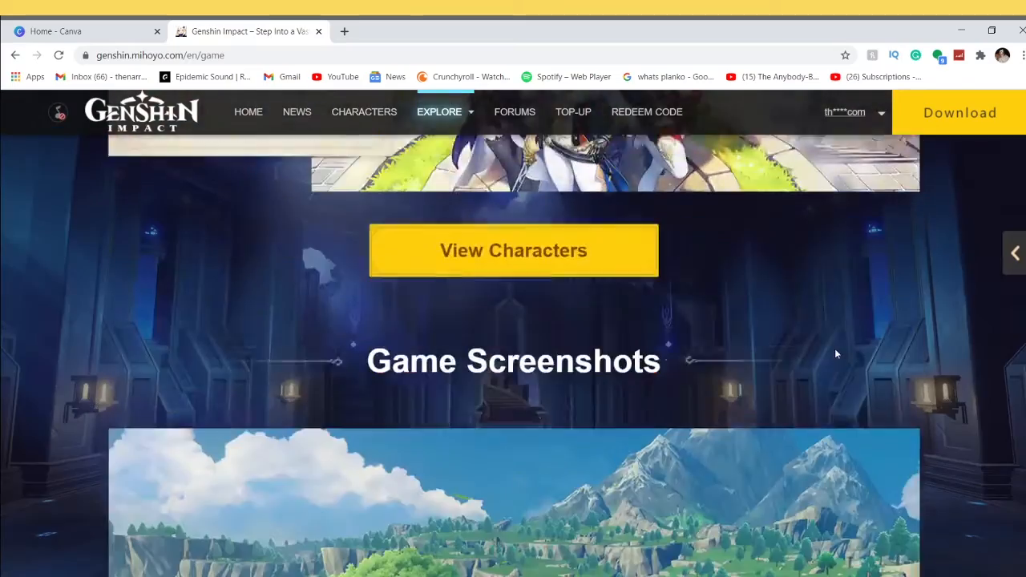
scroll(921, 337, down, 2)
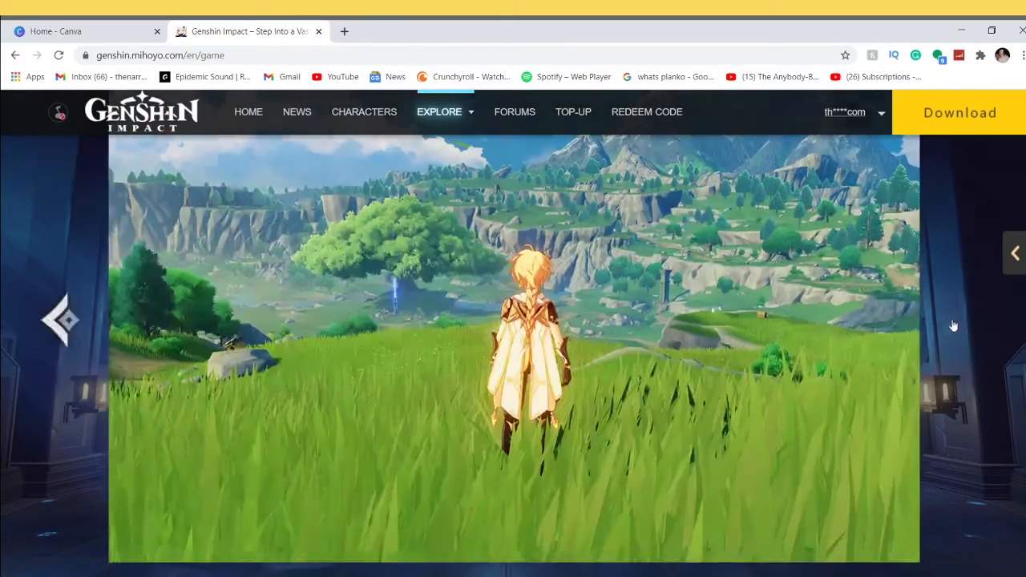
click(970, 318)
click(970, 318)
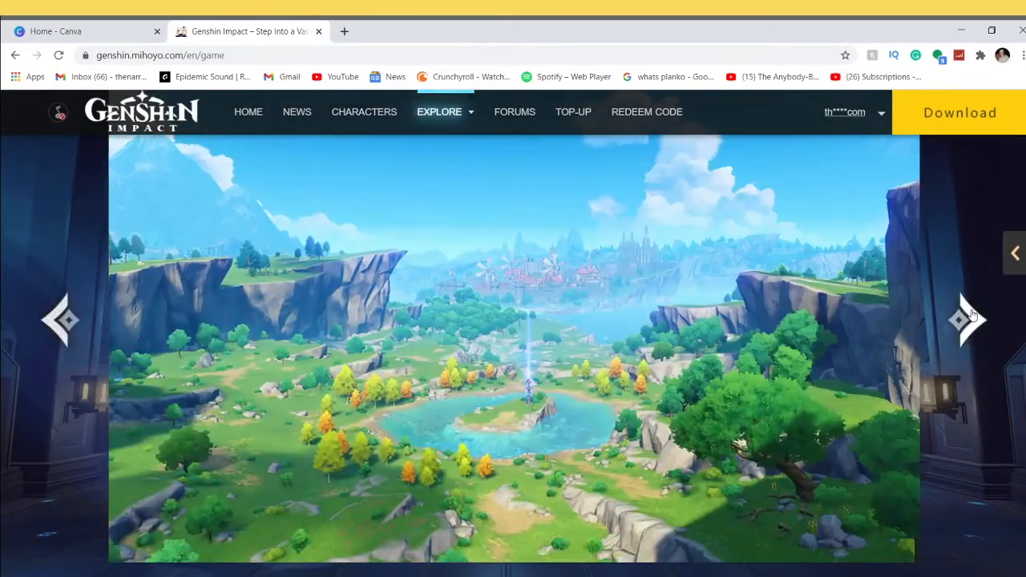
click(970, 318)
click(970, 316)
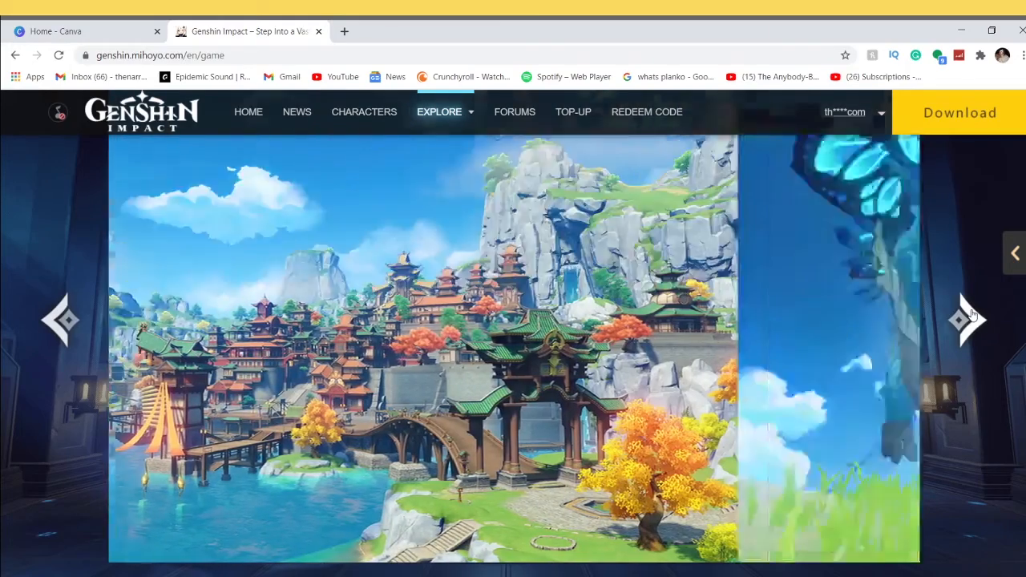
click(970, 316)
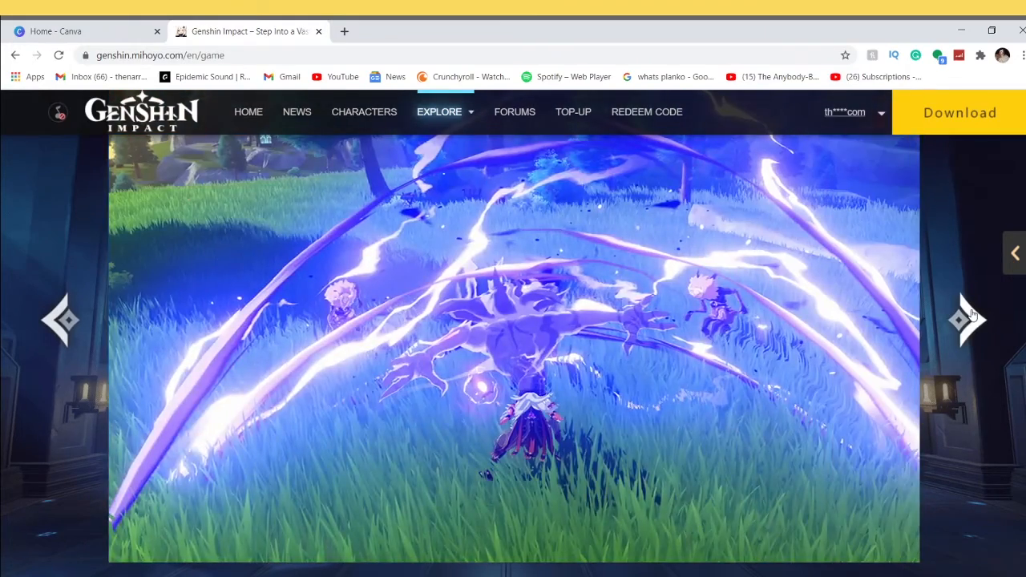
click(970, 316)
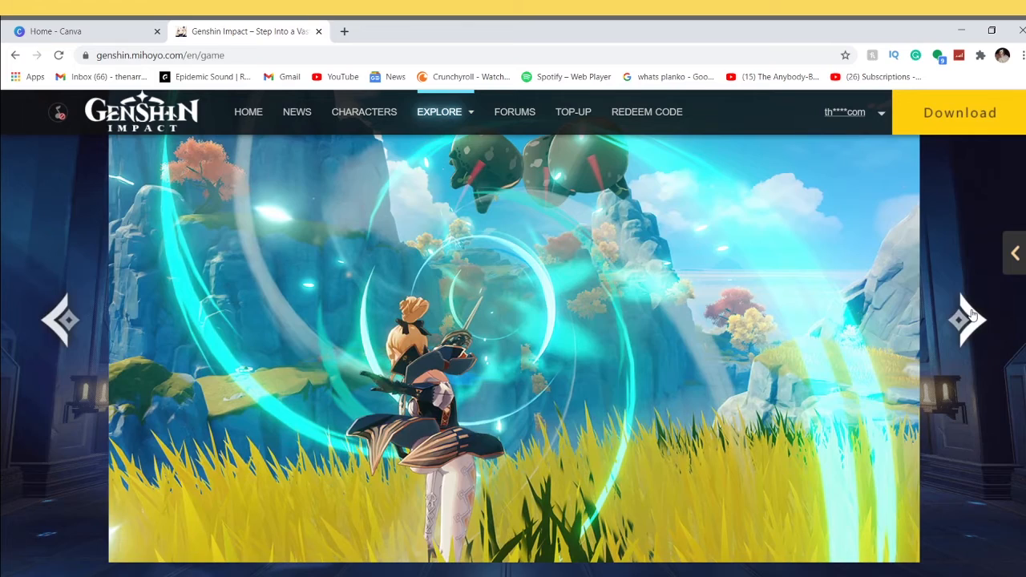
click(970, 316)
click(970, 316)
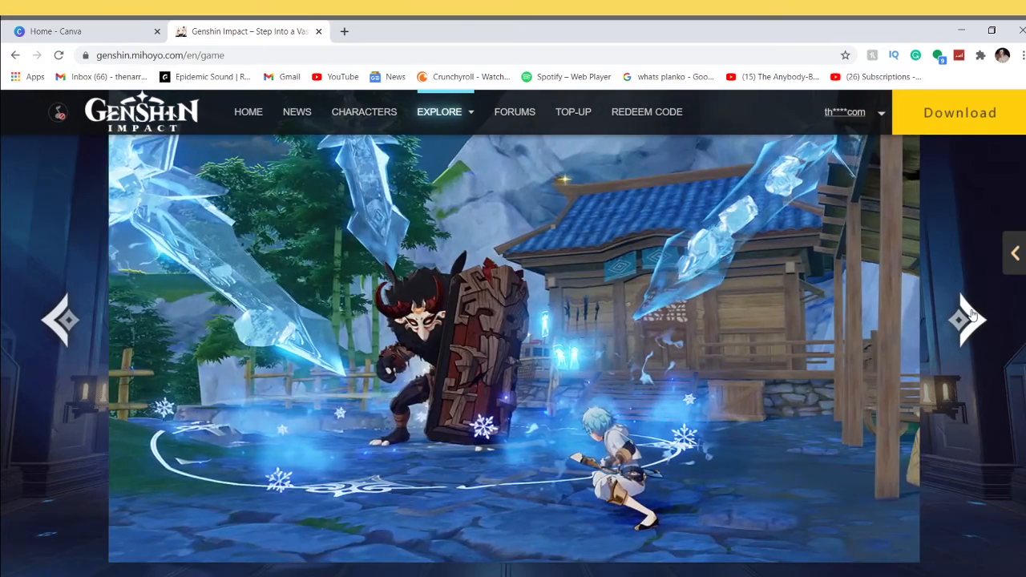
Go back to the search results, search for sucrose genshin impact and open the Fandom wiki page on Sucrose.
click(15, 54)
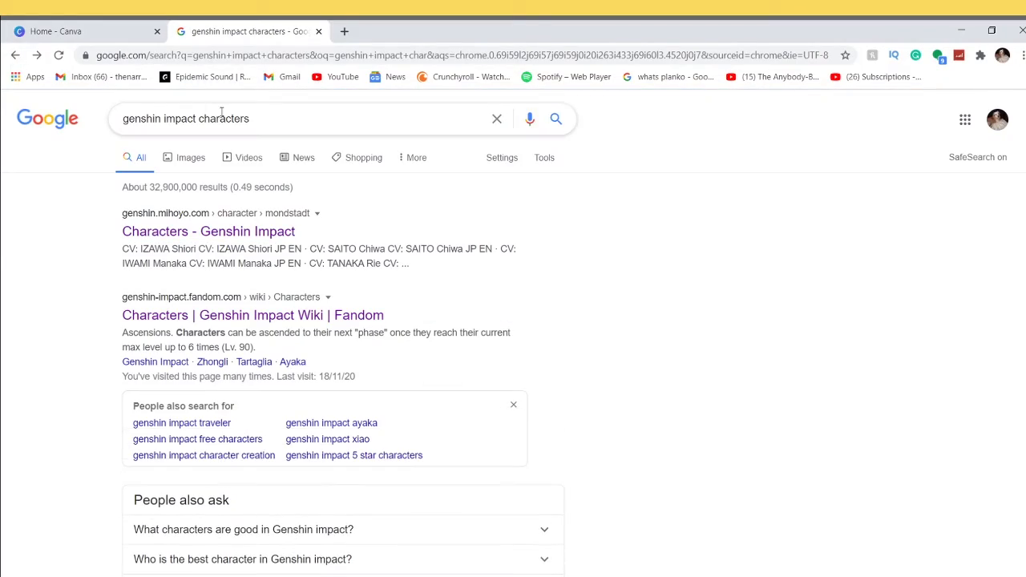
drag(277, 118, 120, 119)
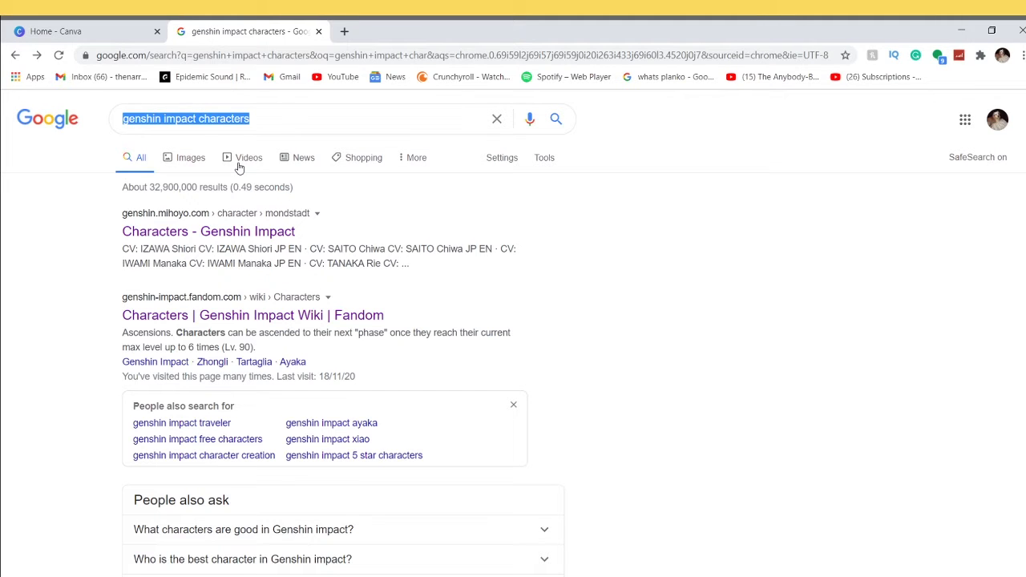
text(sucros)
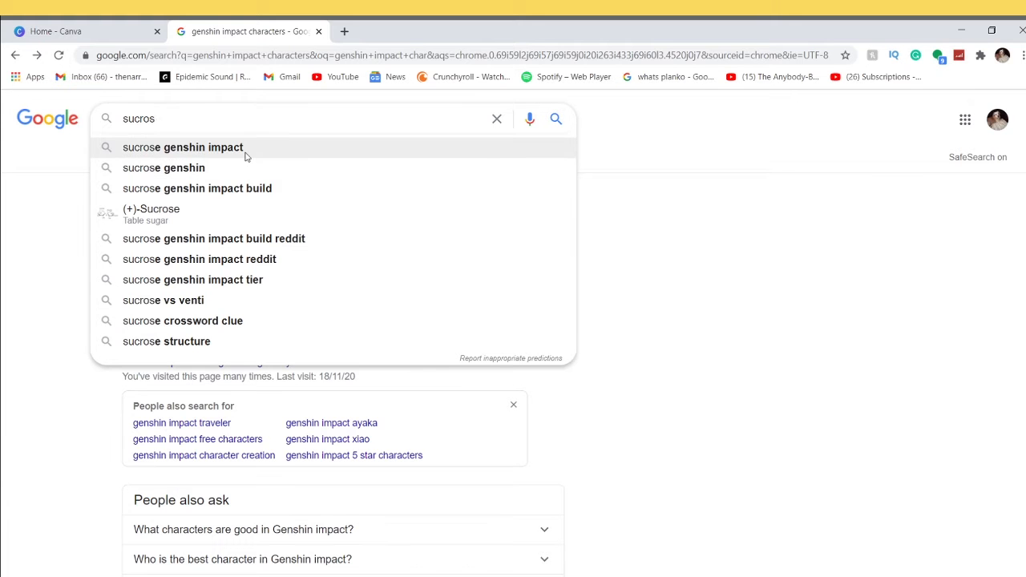
click(245, 154)
click(282, 319)
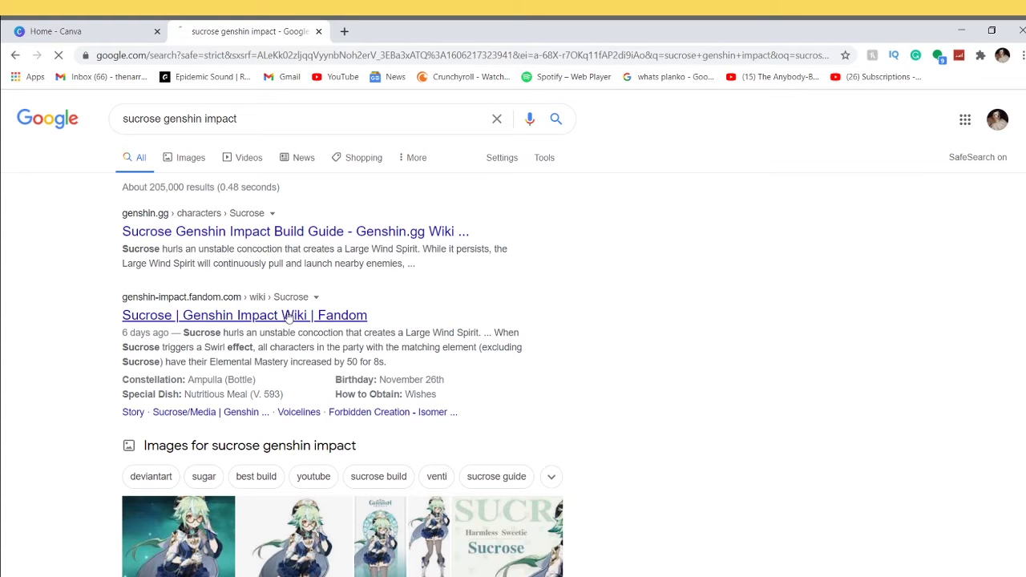
Look over the Sucrose wiki page and open its image gallery from her main picture.
scroll(343, 405, down, 5)
scroll(343, 404, down, 5)
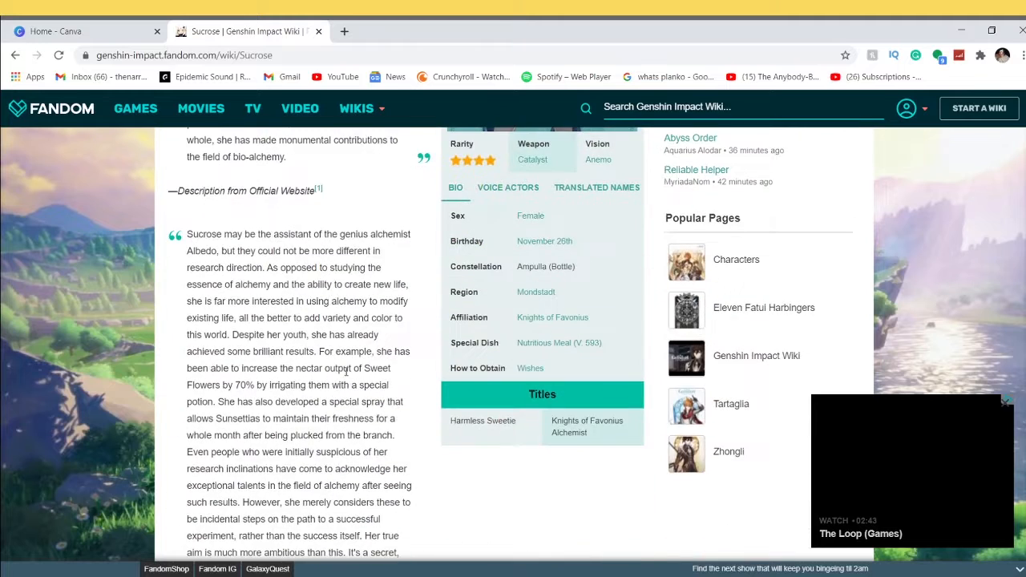
scroll(345, 370, up, 7)
click(542, 327)
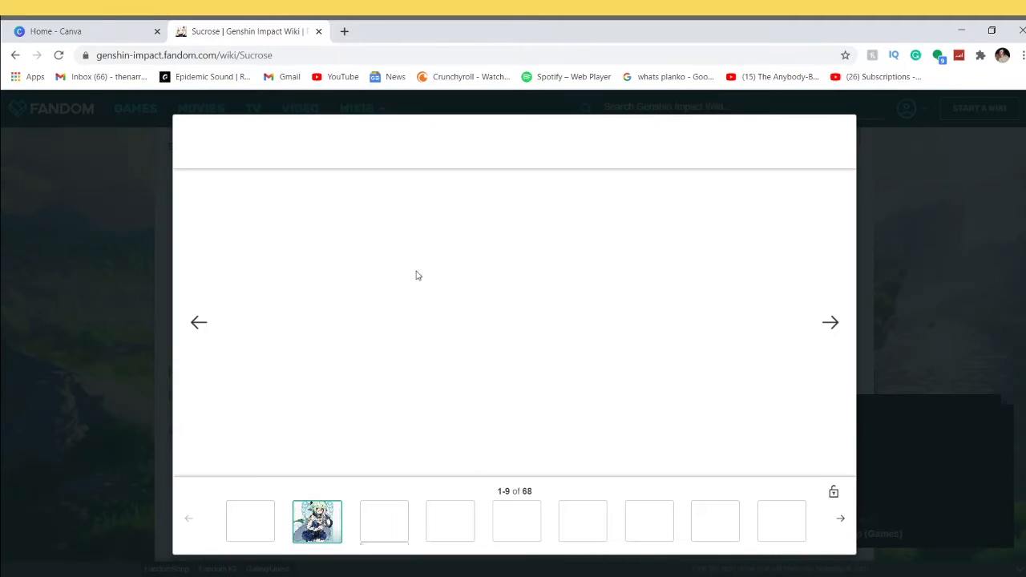
Compare Sucrose's game, portrait and card images in the gallery and return to the portrait image.
click(431, 528)
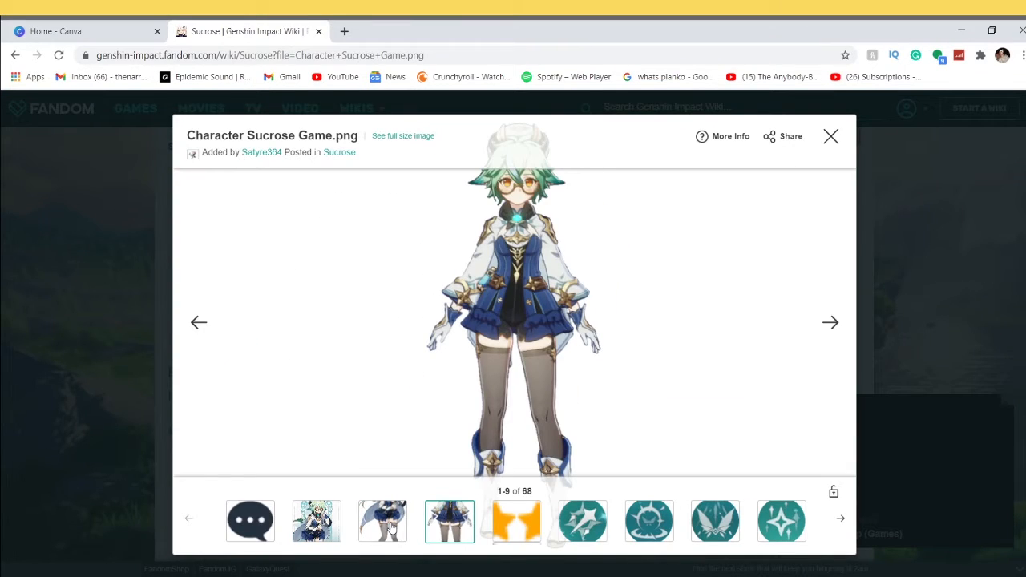
click(391, 527)
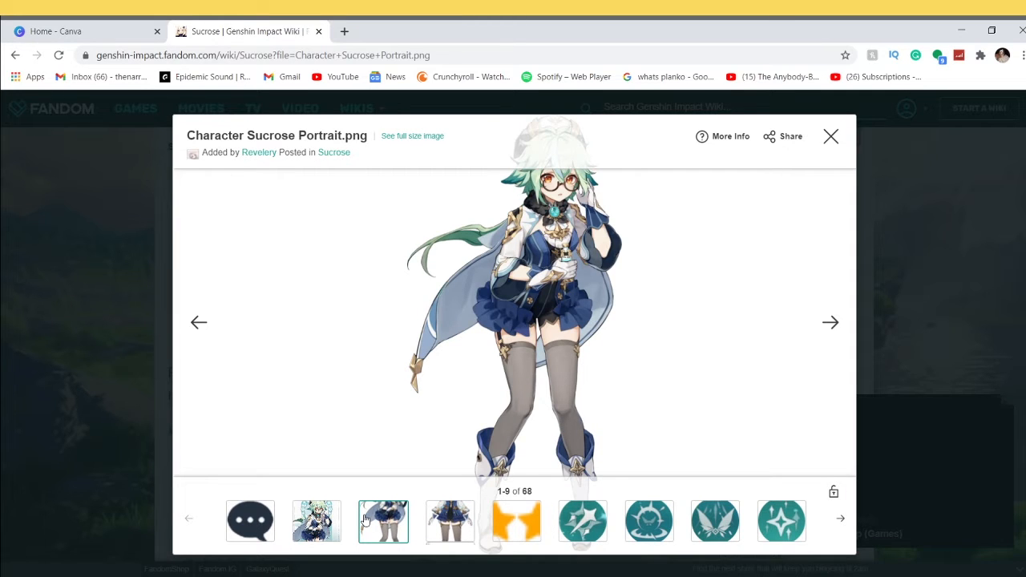
click(325, 522)
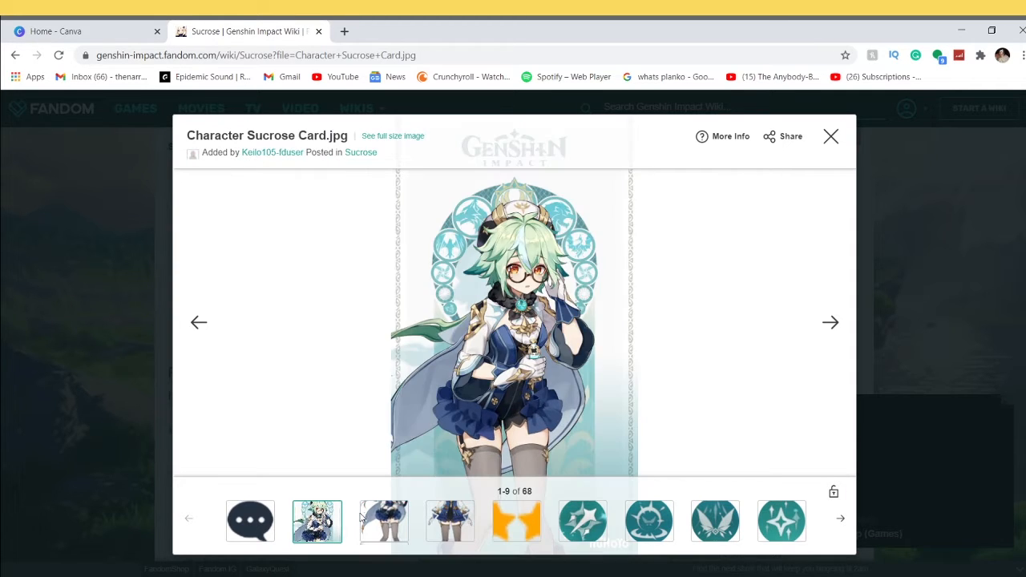
click(405, 529)
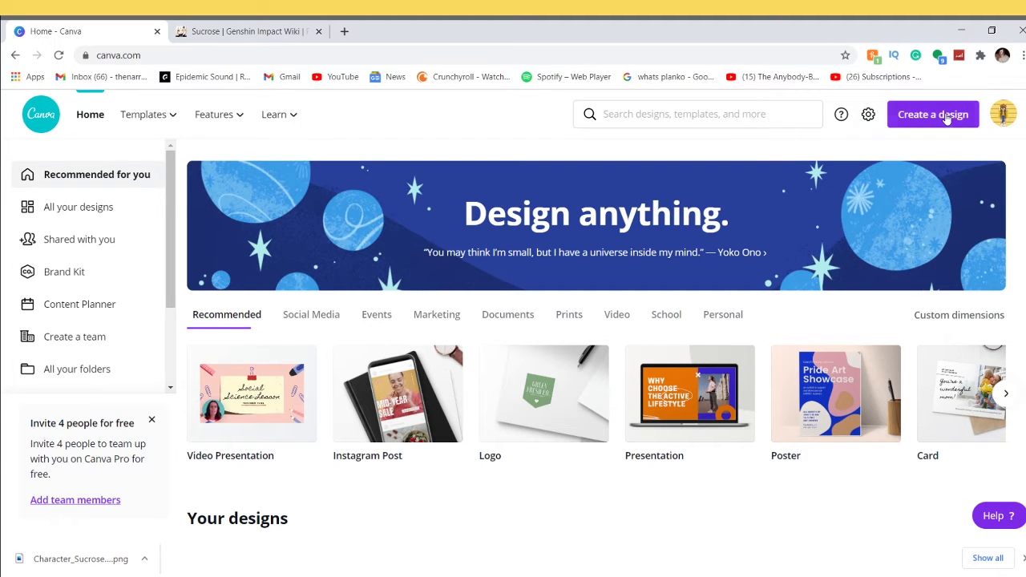
Create a new blank design using the YouTube Thumbnail preset of 1280 × 720 px.
click(932, 115)
scroll(832, 293, down, 1)
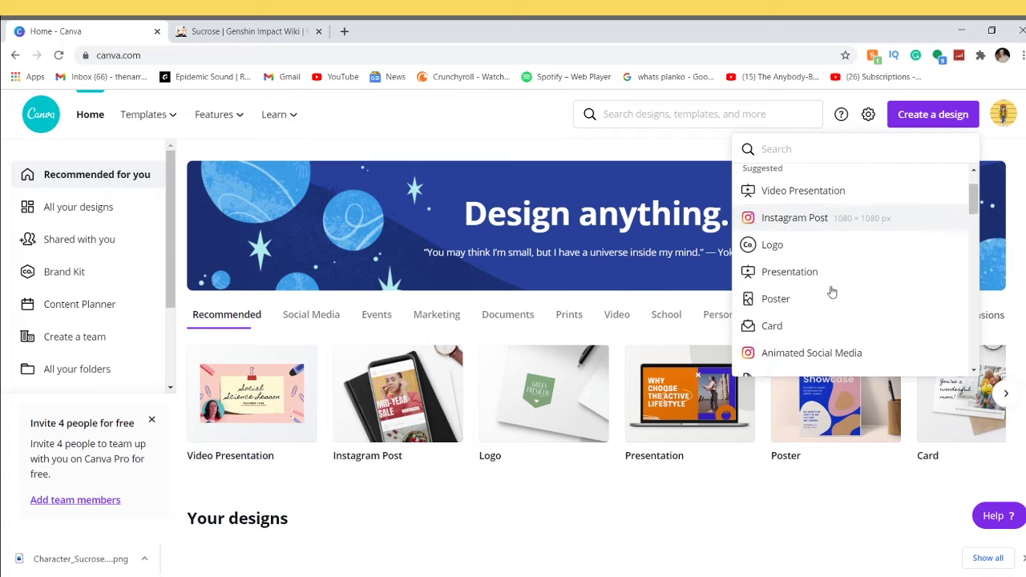
scroll(832, 293, down, 8)
scroll(830, 290, up, 2)
scroll(828, 289, down, 5)
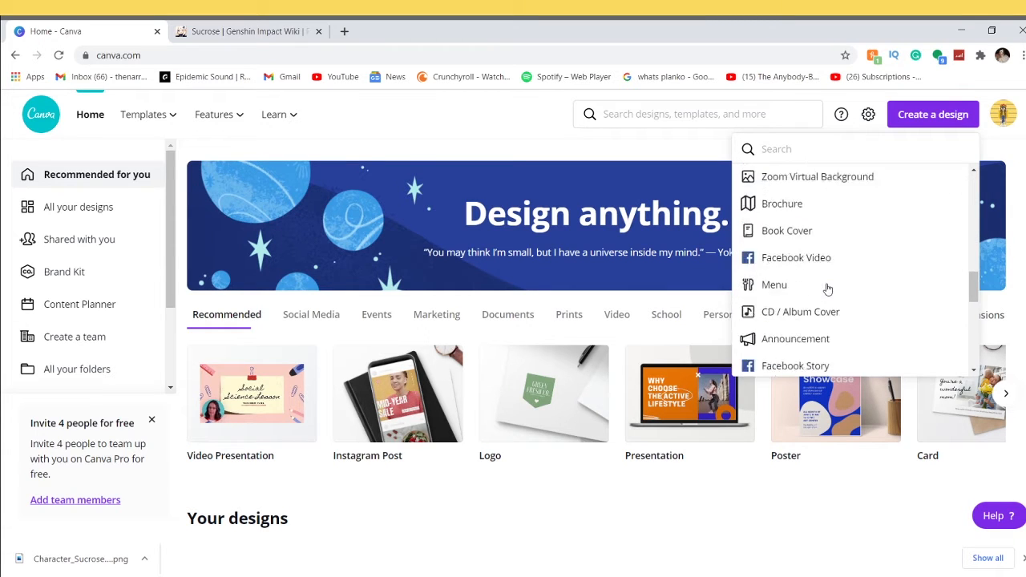
scroll(832, 287, down, 5)
scroll(817, 285, up, 4)
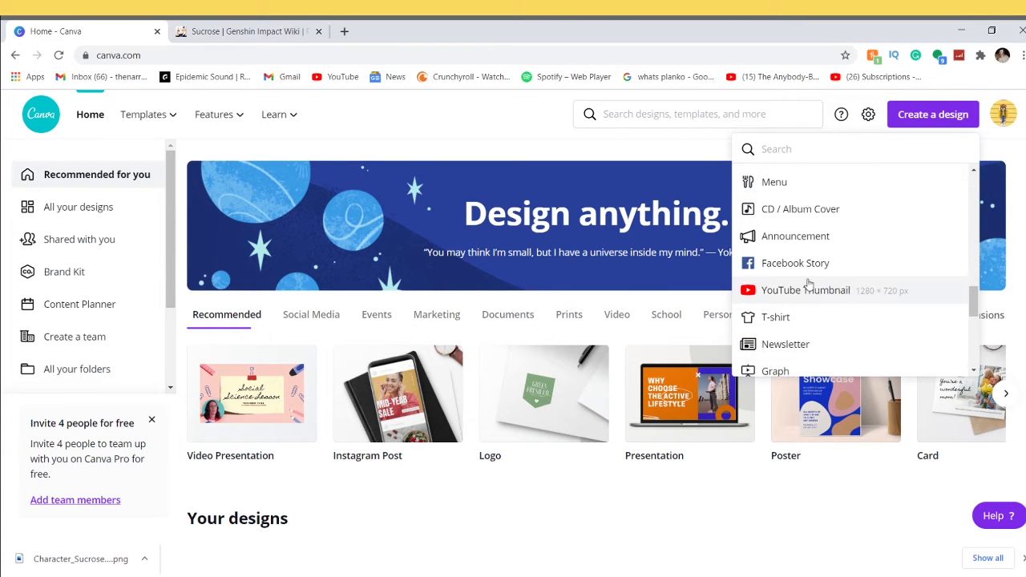
click(810, 286)
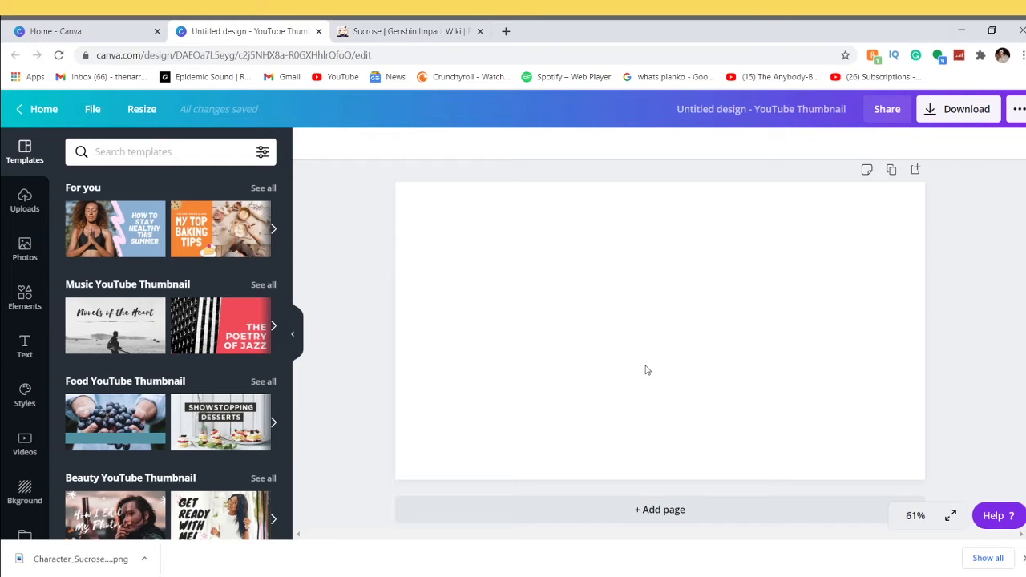
Upload the downloaded Character_Sucrose PNG to the media uploads and place it on the page.
click(24, 200)
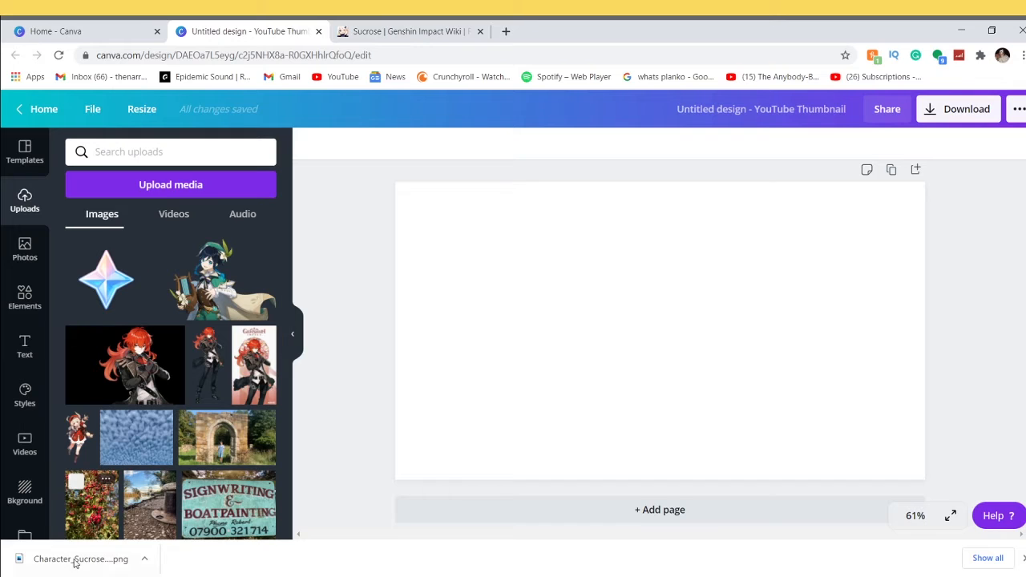
drag(76, 565, 138, 394)
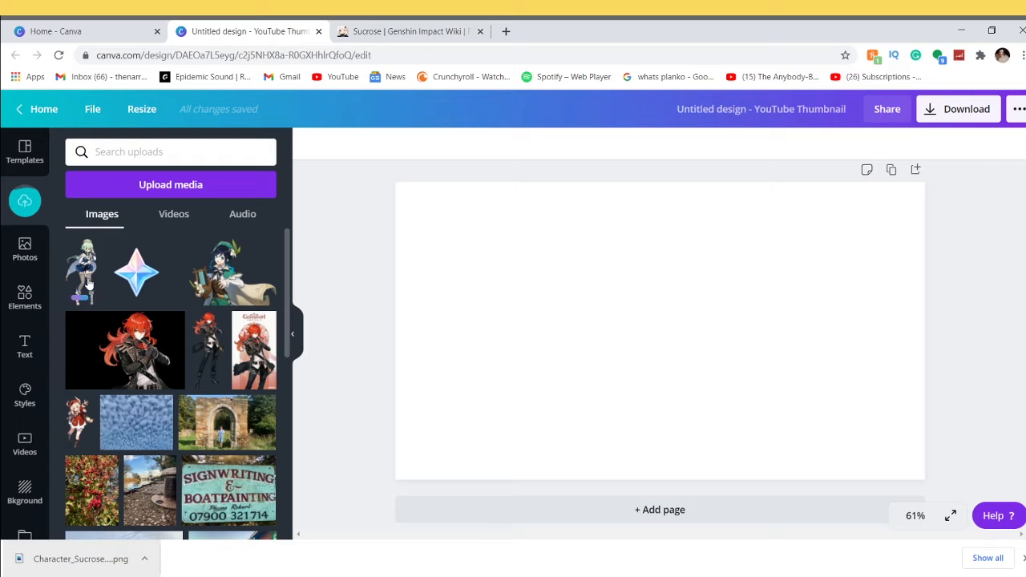
click(88, 287)
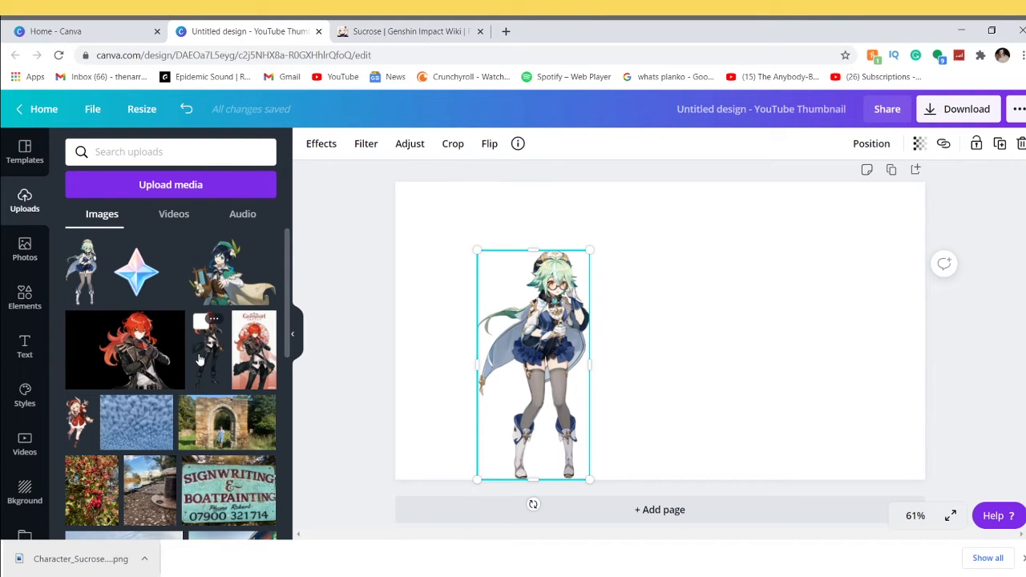
Place the uploaded Klee image beside Sucrose and apply Background Remover to it.
scroll(201, 377, down, 8)
drag(221, 384, 732, 394)
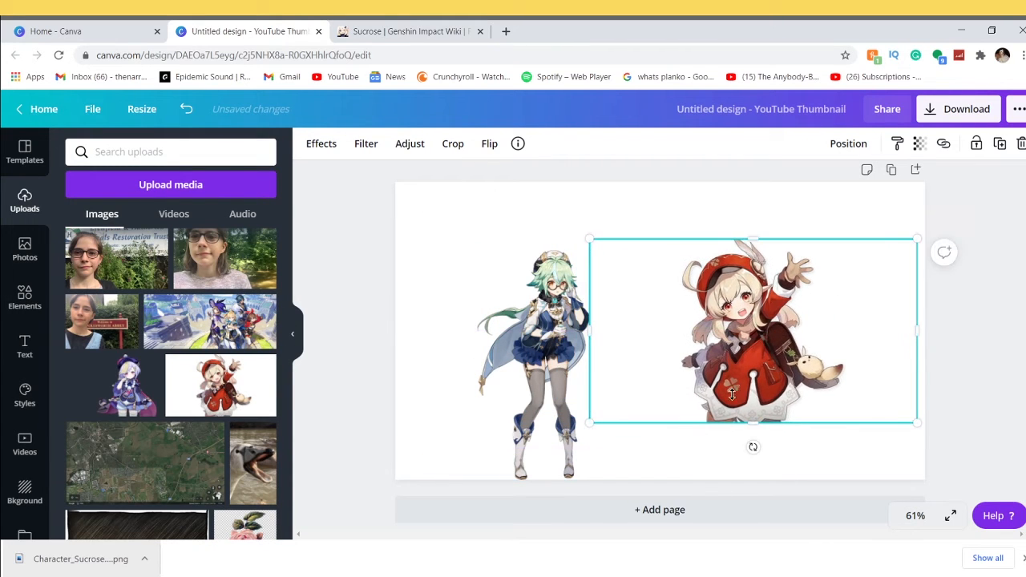
click(323, 149)
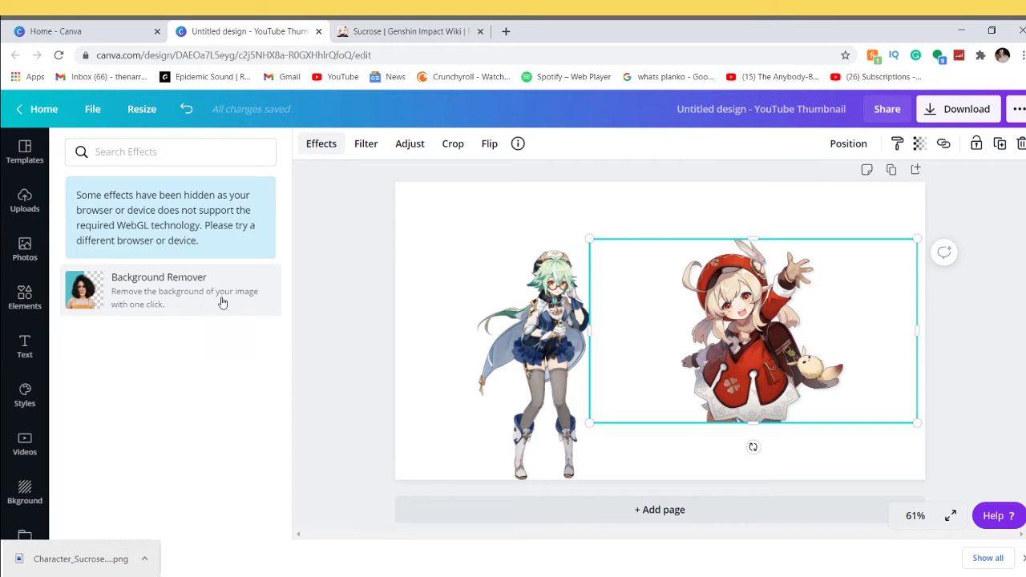
click(223, 302)
mouse_move(809, 318)
mouse_down()
mouse_move(753, 317)
mouse_move(825, 346)
mouse_move(811, 324)
mouse_up()
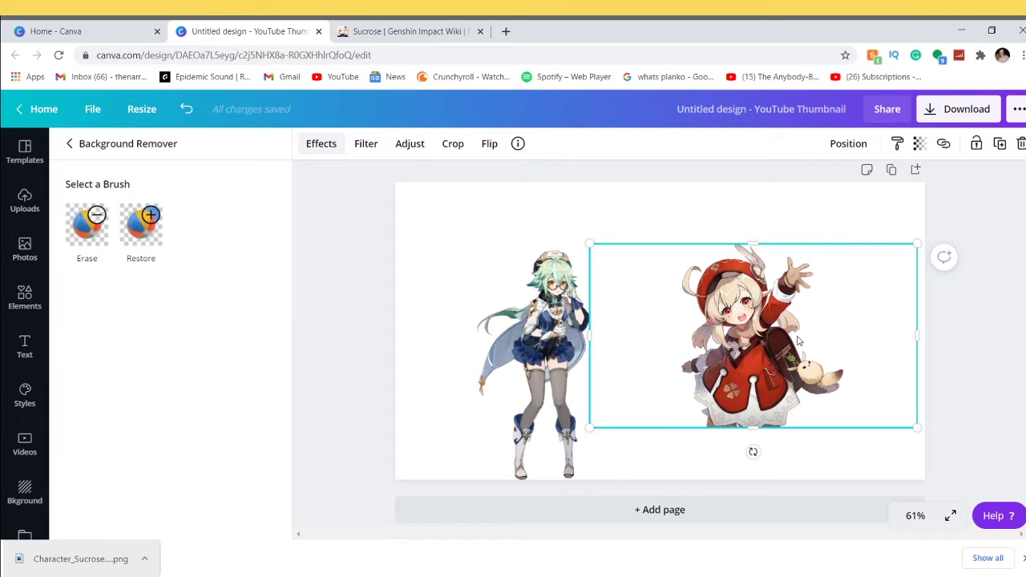
Delete the Klee image from the thumbnail.
right_click(797, 341)
click(841, 323)
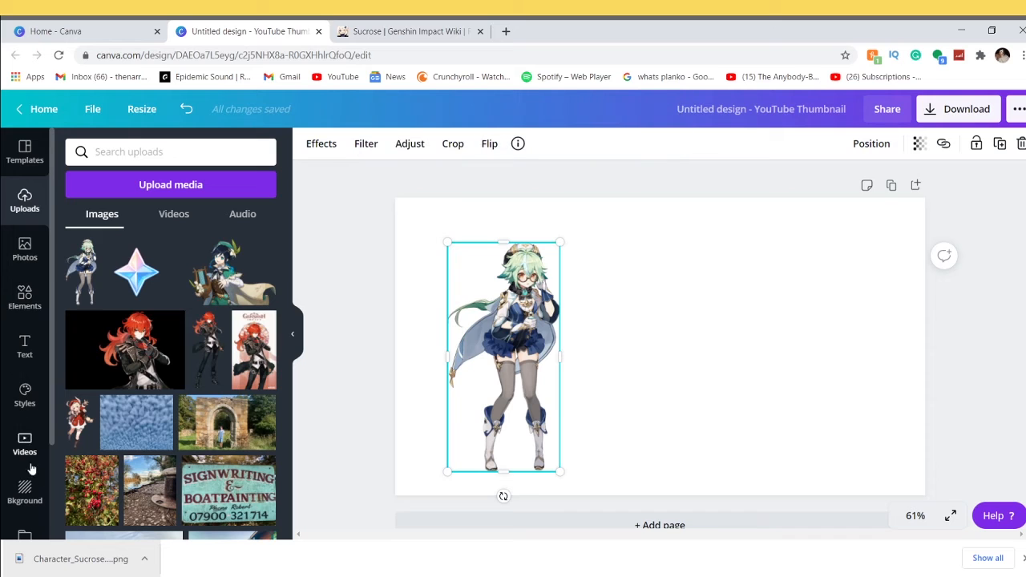
Try olive and bright green as the thumbnail's solid background colour.
click(25, 491)
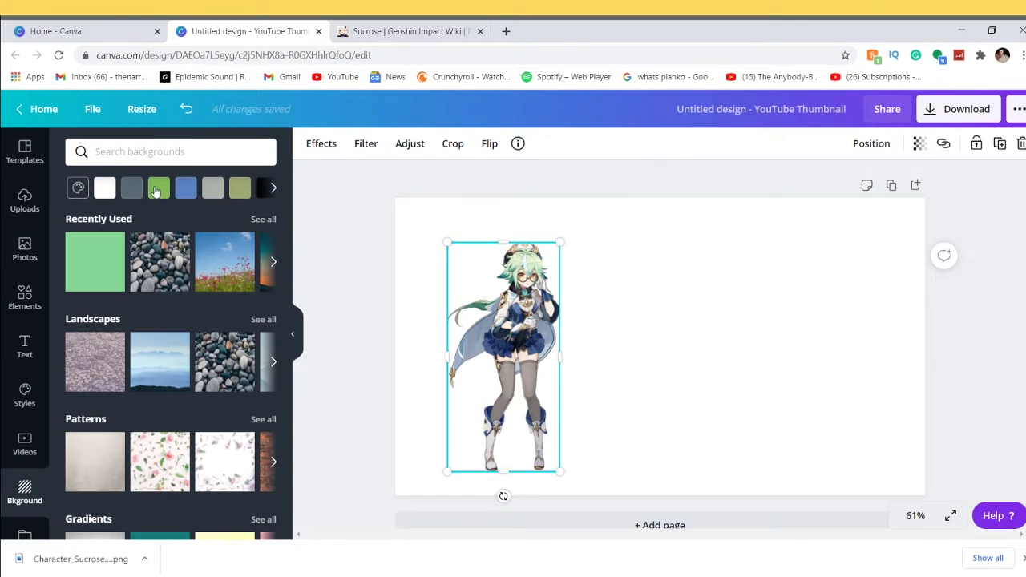
click(241, 191)
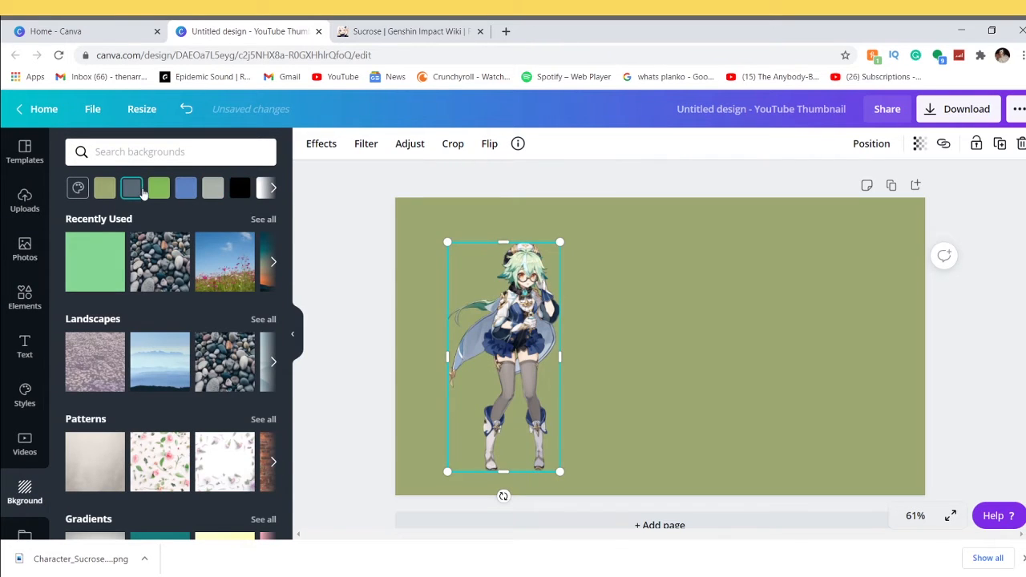
click(159, 188)
click(271, 263)
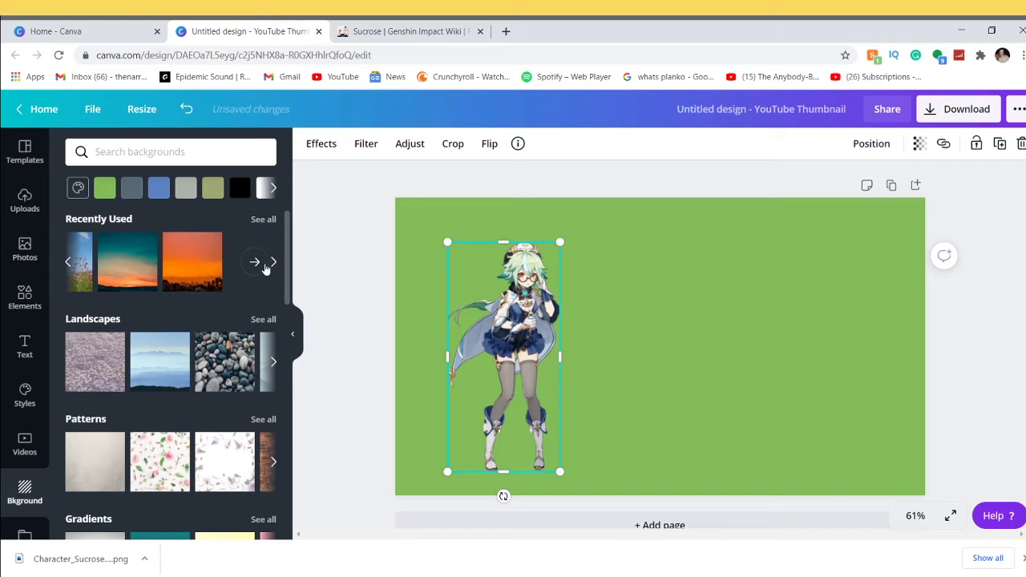
Try the purple flower field from Landscapes and the recently used plain light green as the thumbnail's background.
click(93, 365)
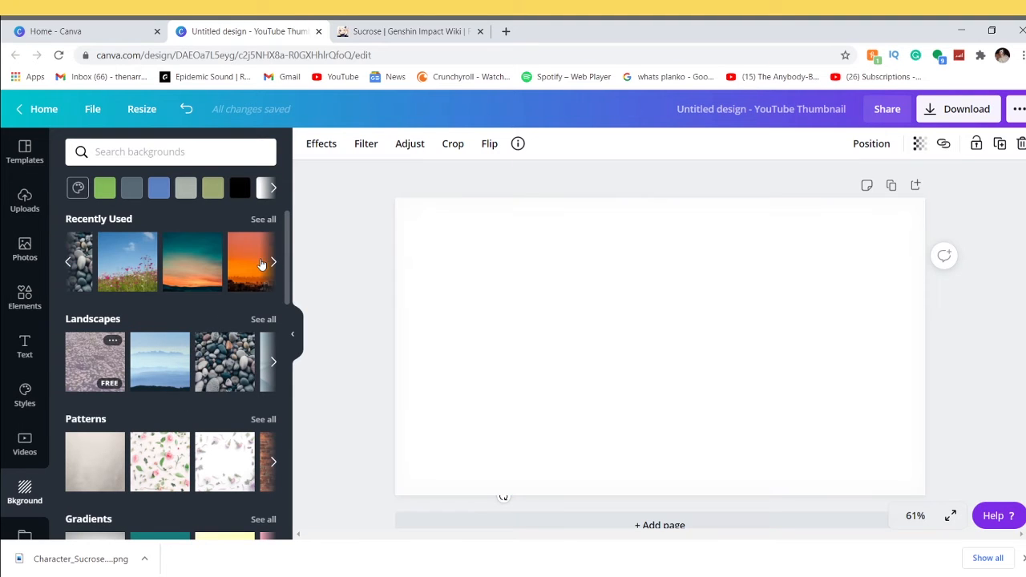
click(274, 263)
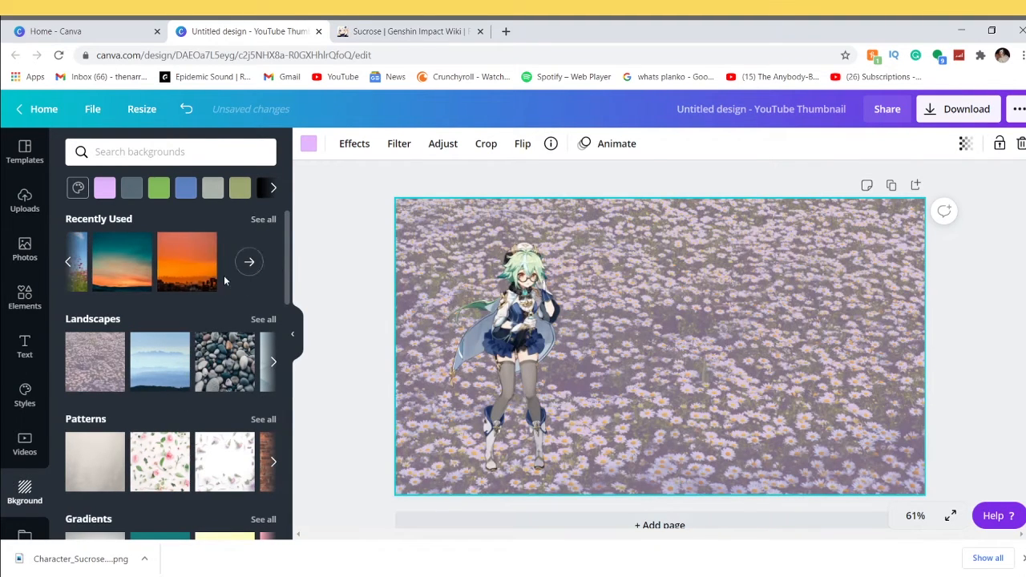
click(69, 264)
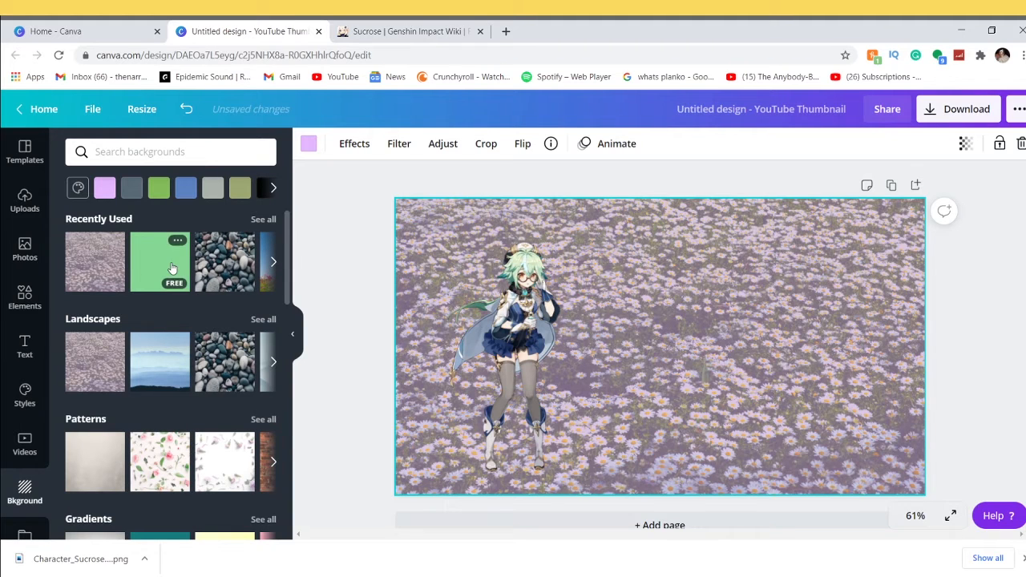
click(172, 268)
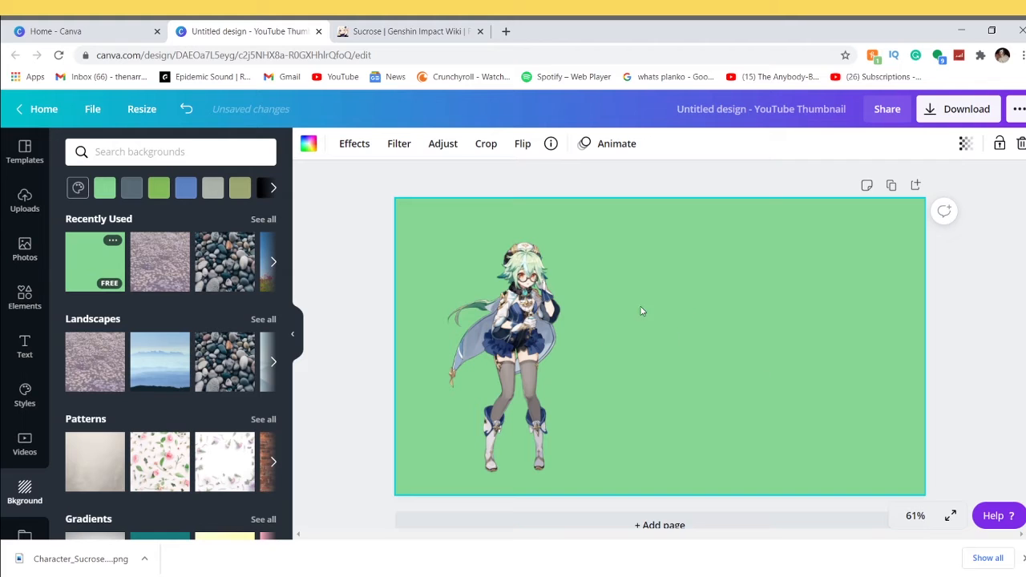
click(150, 151)
click(332, 202)
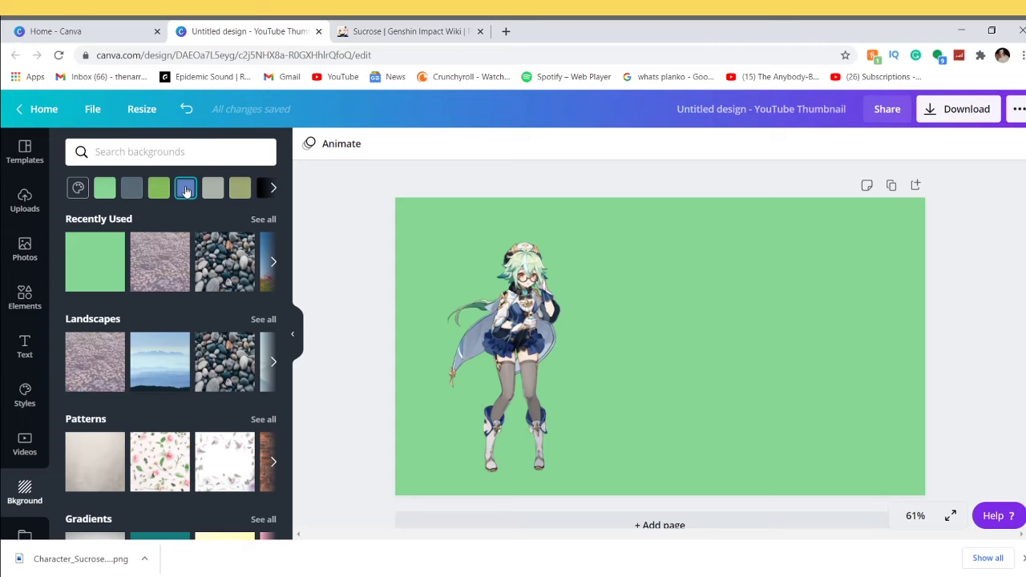
Set the page background to the blue swatch from the Teleport_Waypoint.png colours.
click(78, 190)
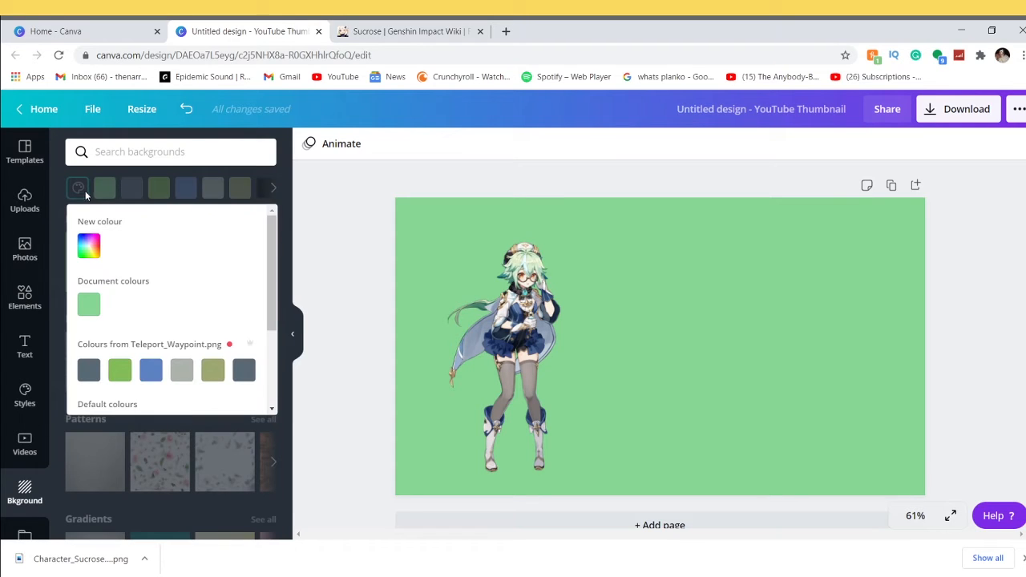
click(160, 378)
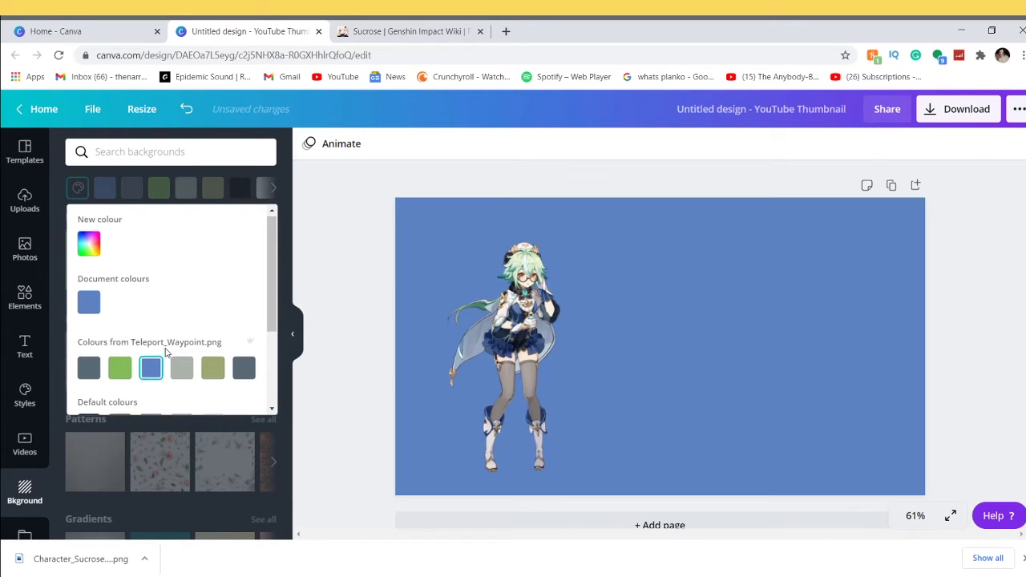
scroll(166, 351, down, 1)
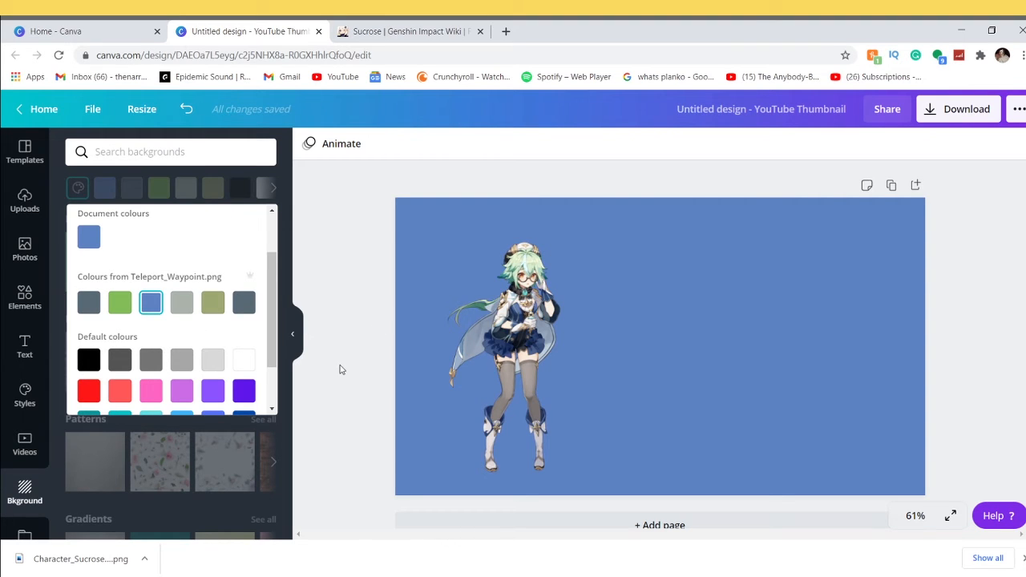
Enlarge the Sucrose image and position it so her head and upper body fill the left half of the thumbnail.
click(485, 308)
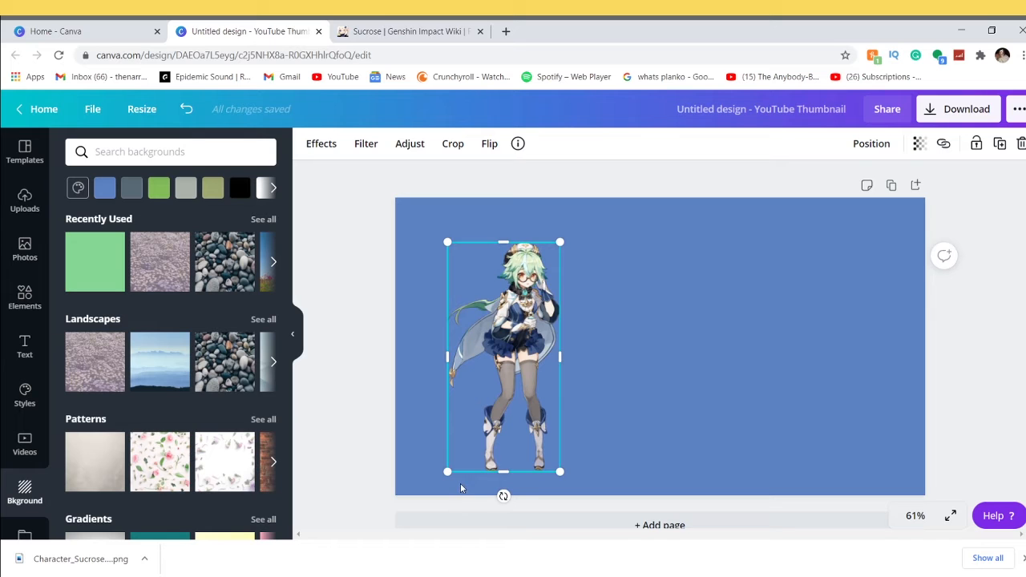
drag(451, 473, 389, 528)
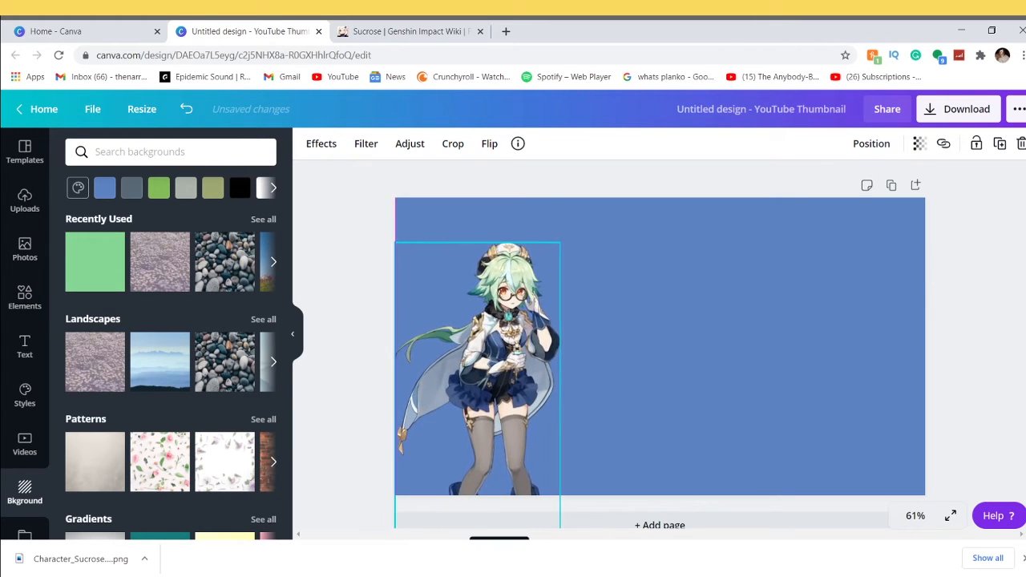
drag(561, 242, 776, 117)
drag(561, 270, 534, 435)
drag(355, 232, 323, 216)
drag(462, 302, 483, 310)
click(349, 226)
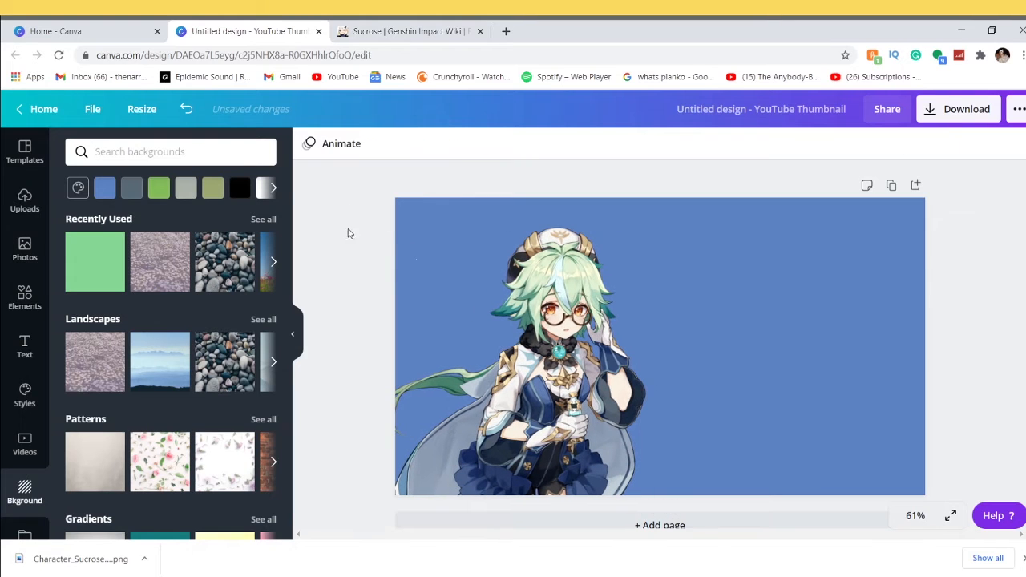
Look through the text options and ready-made font combinations for a suitable title style.
click(25, 355)
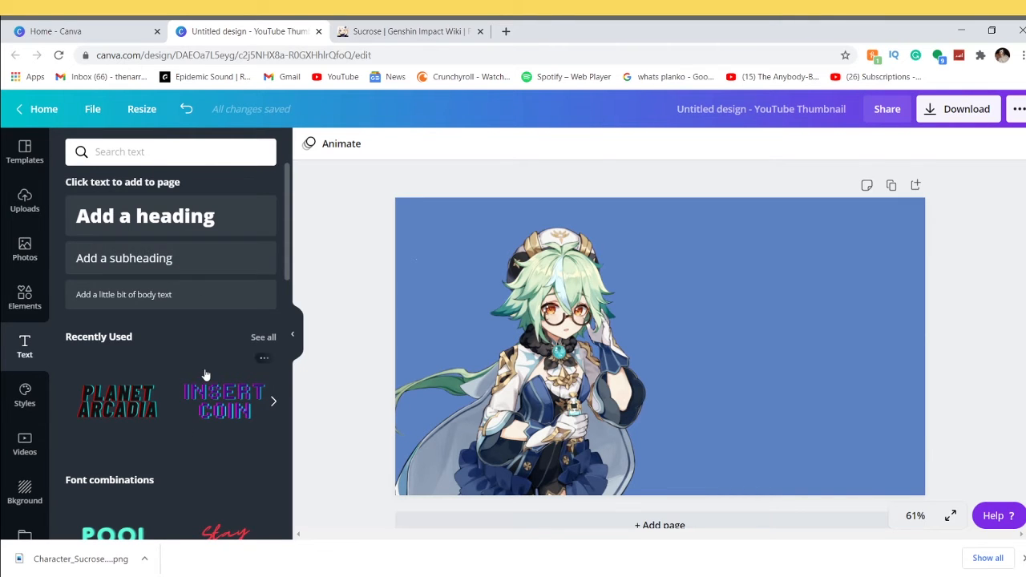
scroll(201, 374, down, 5)
scroll(200, 373, down, 2)
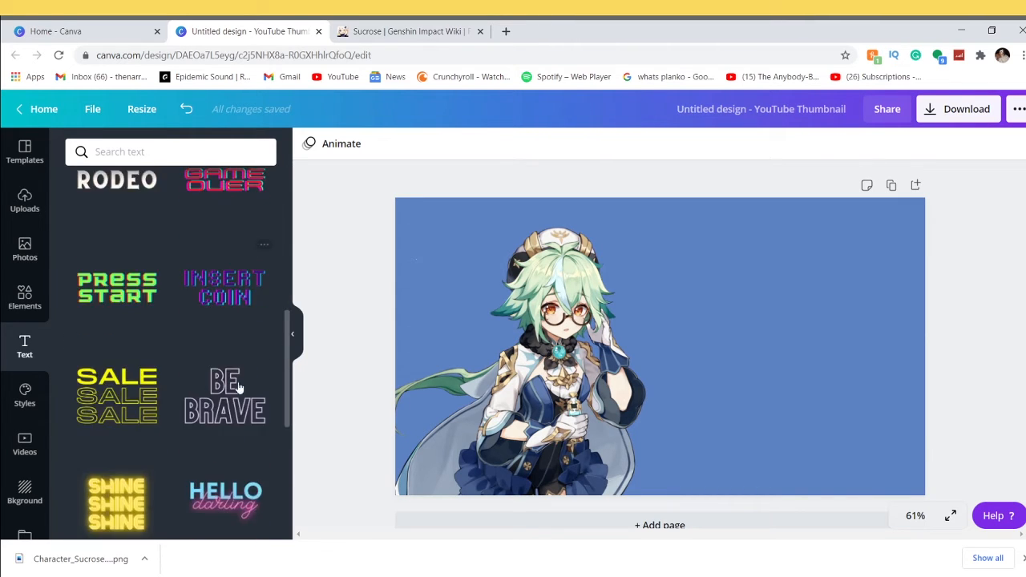
scroll(192, 425, down, 3)
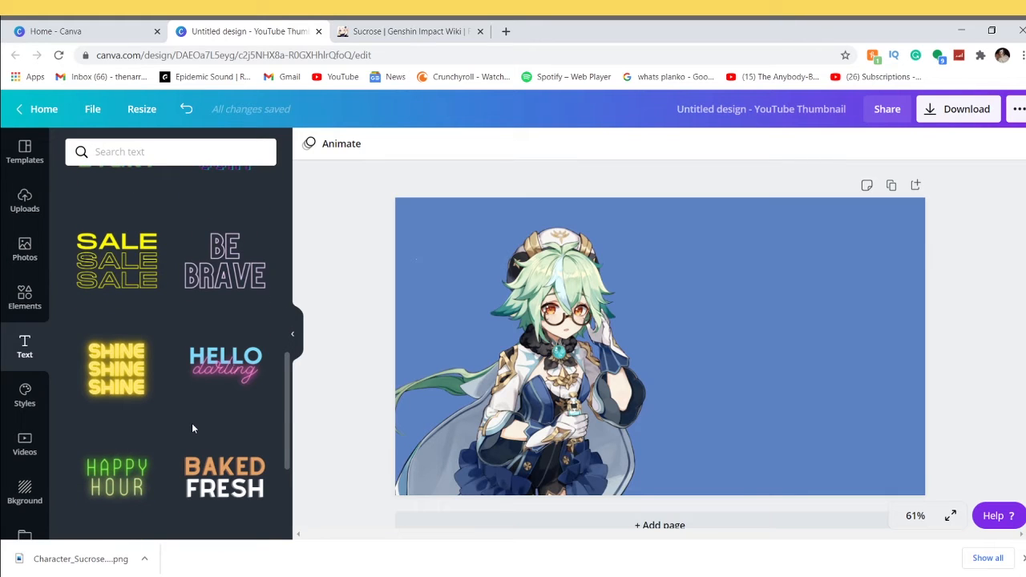
scroll(191, 423, up, 10)
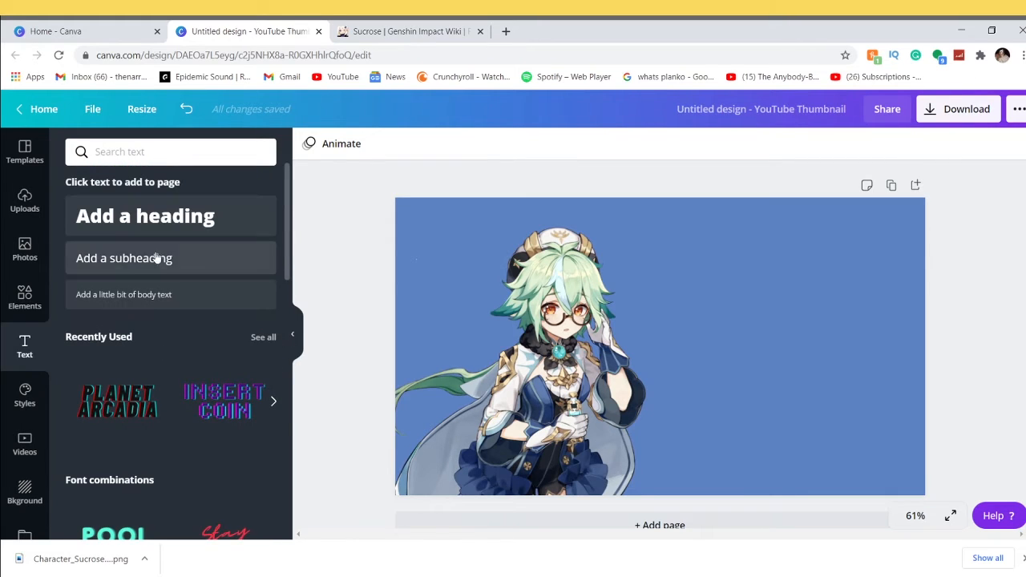
scroll(168, 458, down, 6)
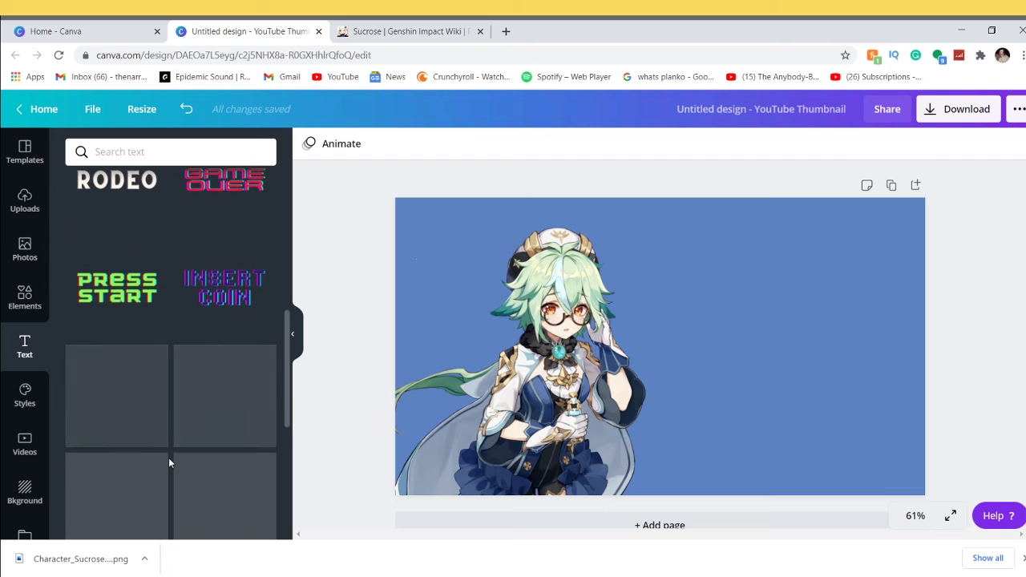
scroll(169, 457, down, 4)
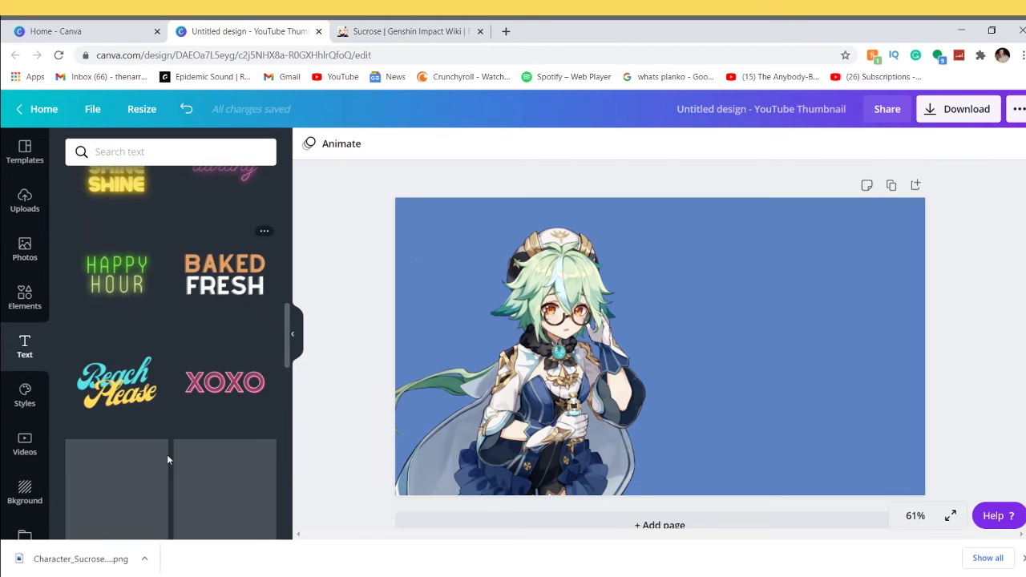
scroll(197, 344, up, 10)
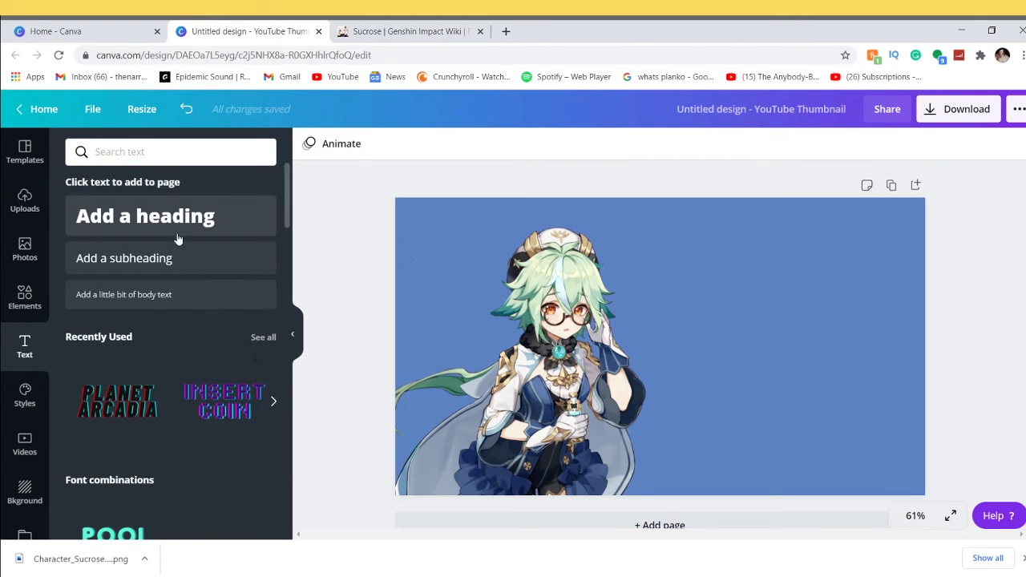
Add a subheading to the thumbnail that reads "How to make".
click(171, 260)
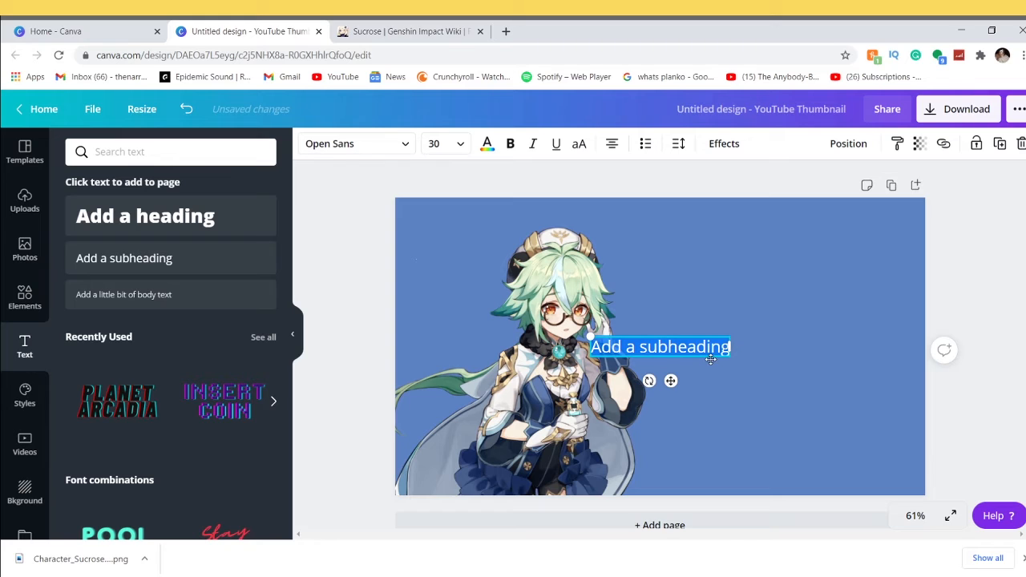
text(How to make)
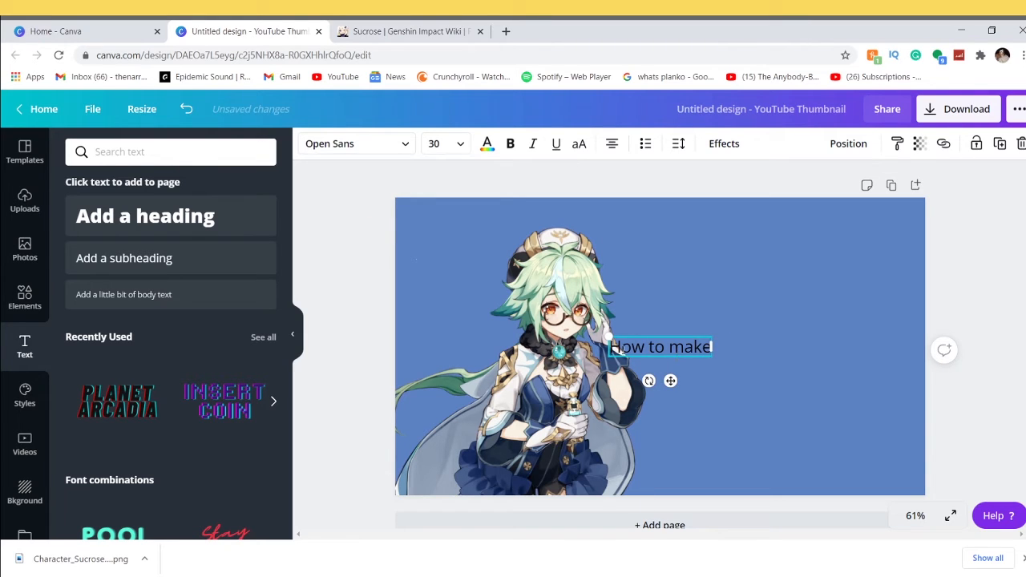
Set the "How to make" text in bold Alegreya and move it to the upper part of the empty area beside Sucrose.
click(355, 141)
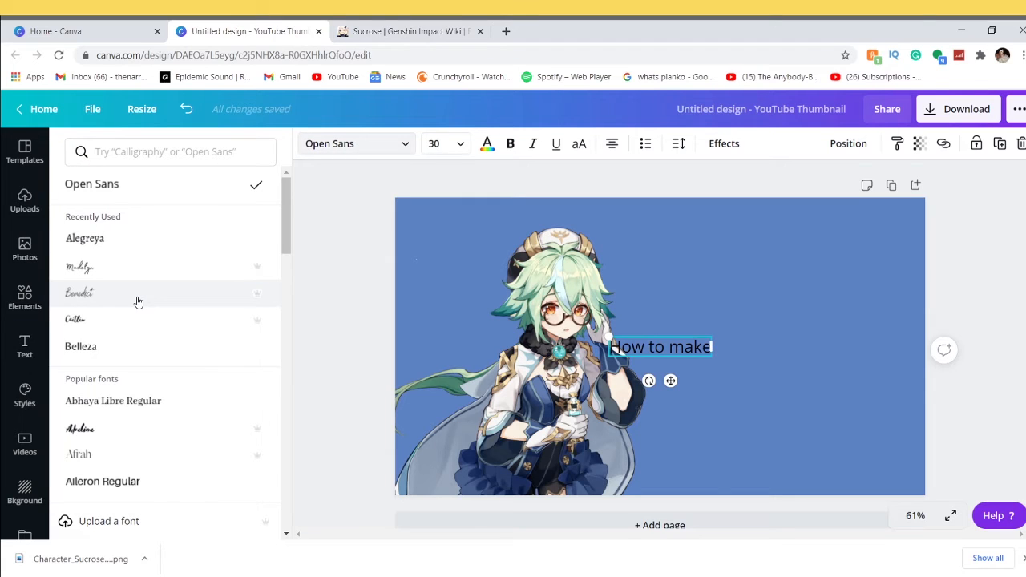
click(138, 241)
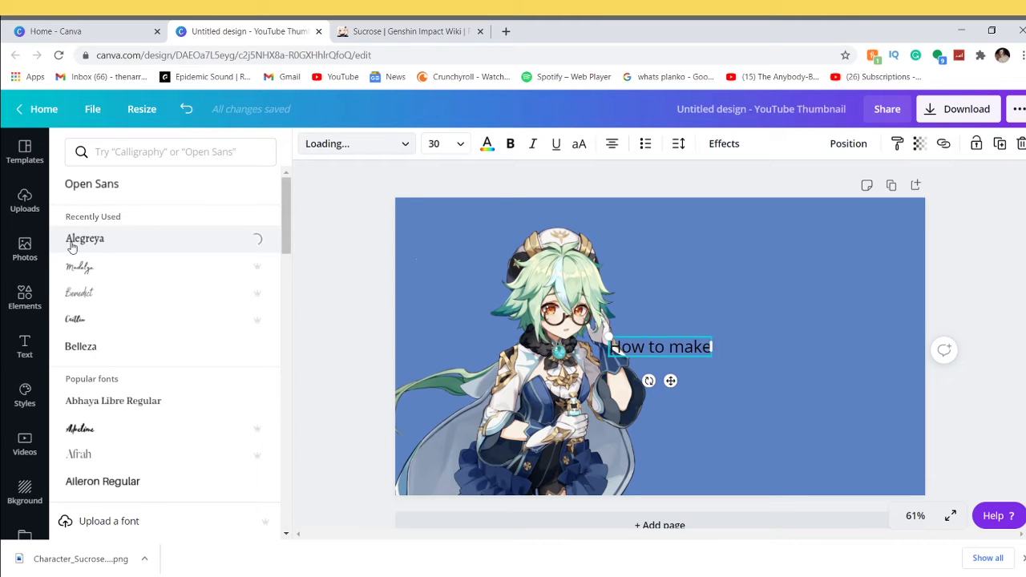
click(510, 144)
click(663, 289)
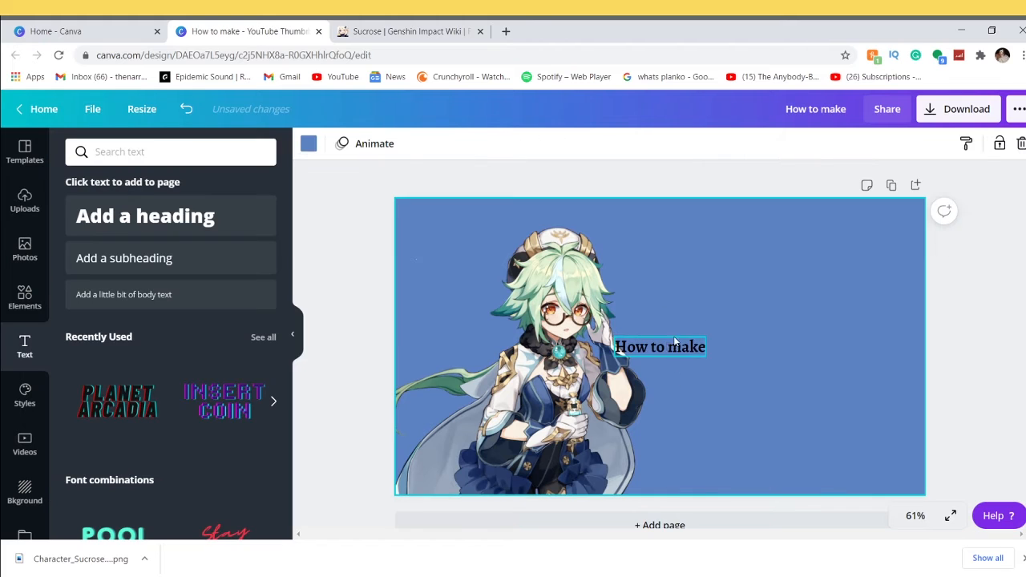
drag(670, 346, 795, 280)
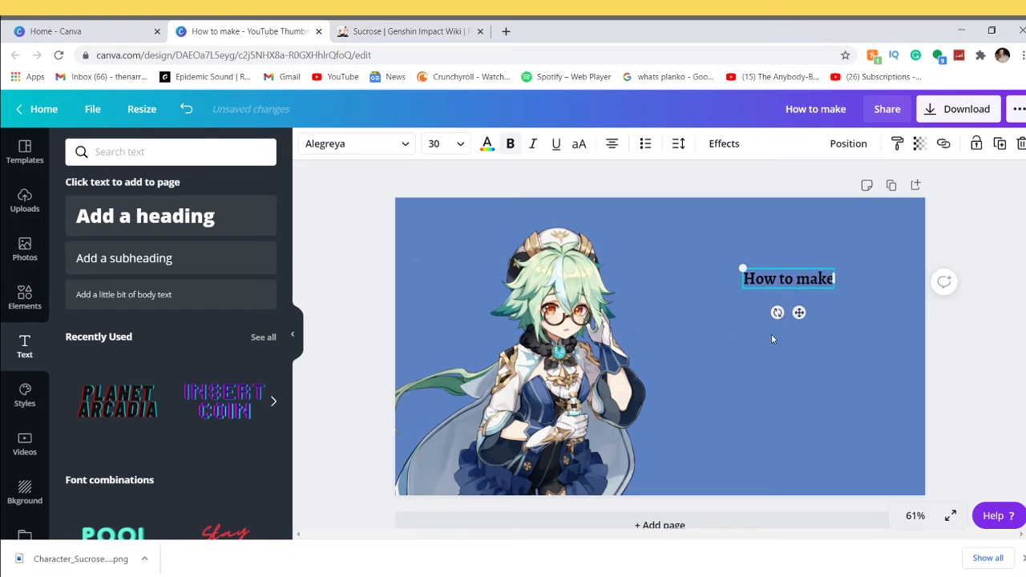
Insert the white Genshin Impact logo from the uploaded images and place it beside Sucrose, under the "How to make" text.
click(29, 205)
scroll(186, 396, down, 8)
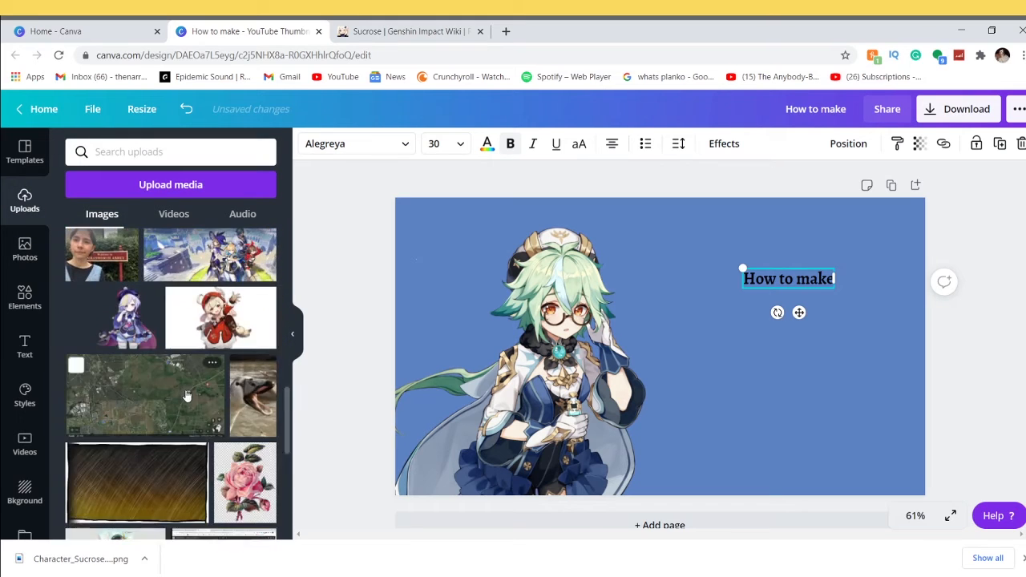
scroll(186, 396, down, 8)
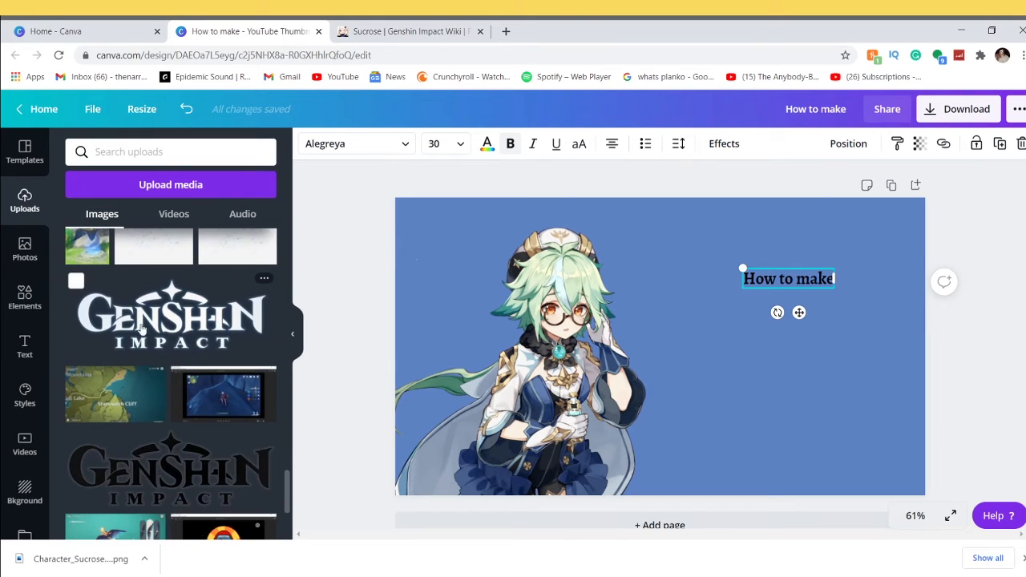
scroll(141, 324, down, 1)
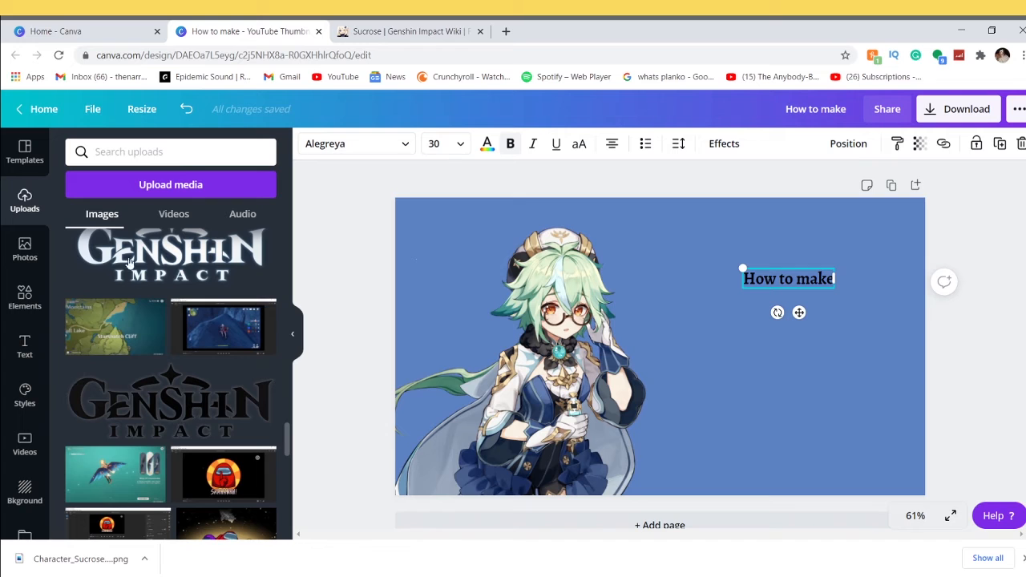
click(192, 254)
drag(677, 390, 748, 397)
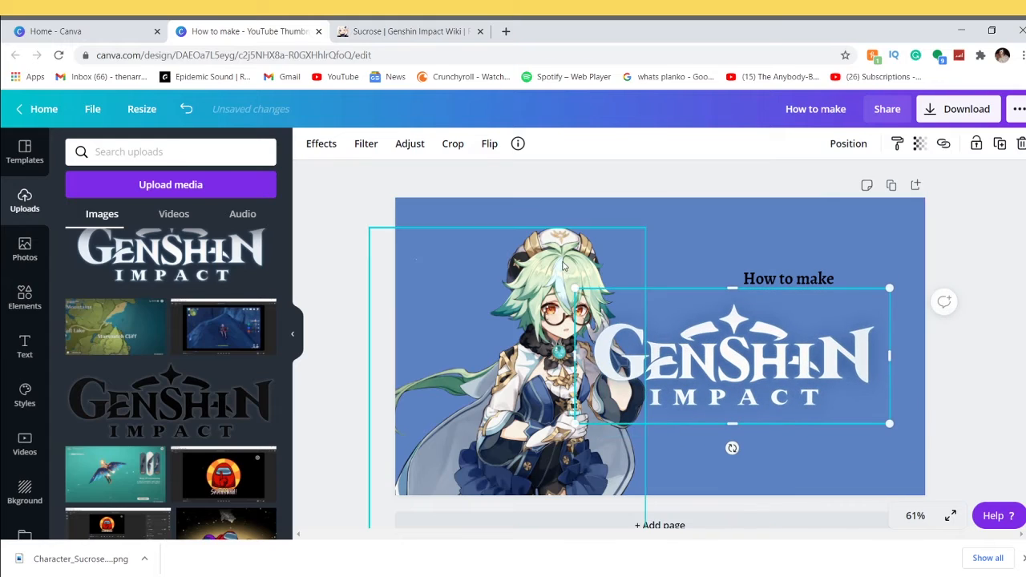
Search Google Images for "genshin impact logo" in a new browser tab and preview logo versions.
click(506, 32)
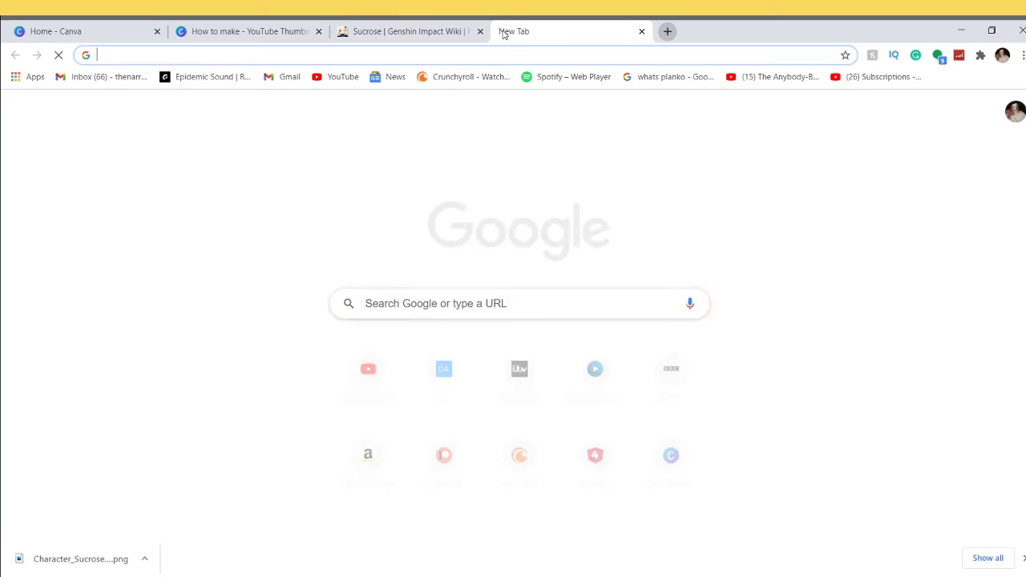
text(genshin im)
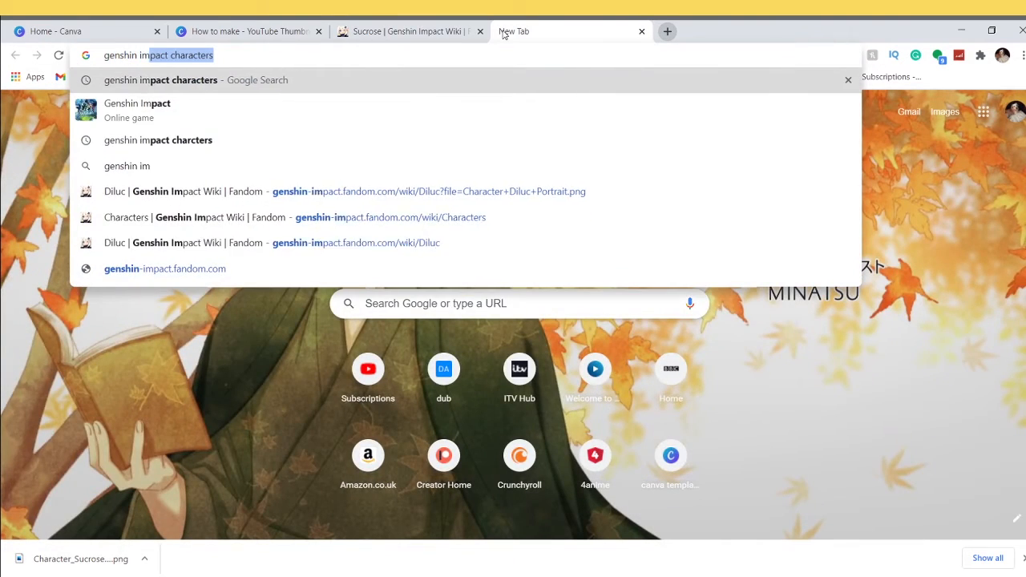
text(pact logo)
key(Return)
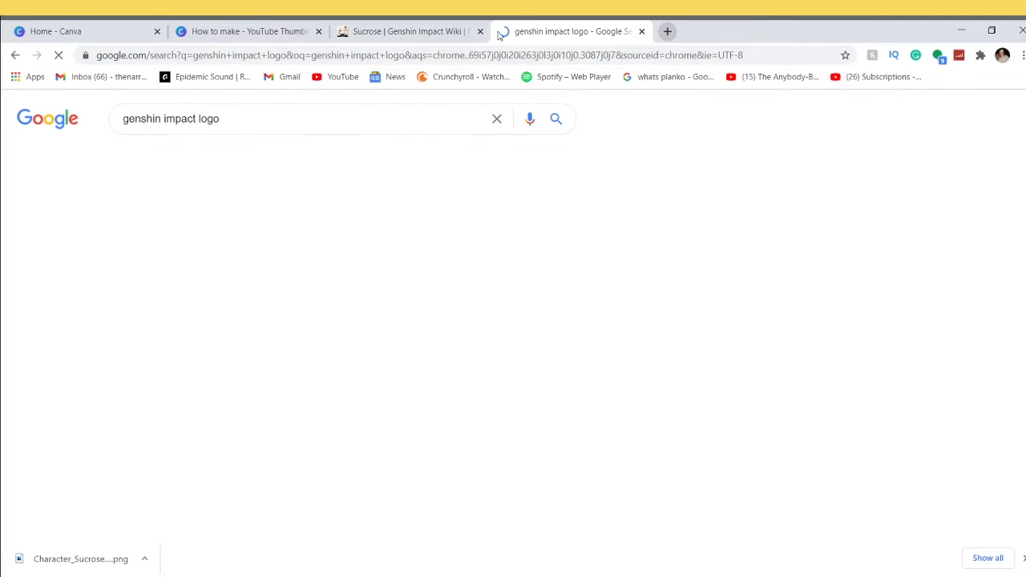
click(181, 164)
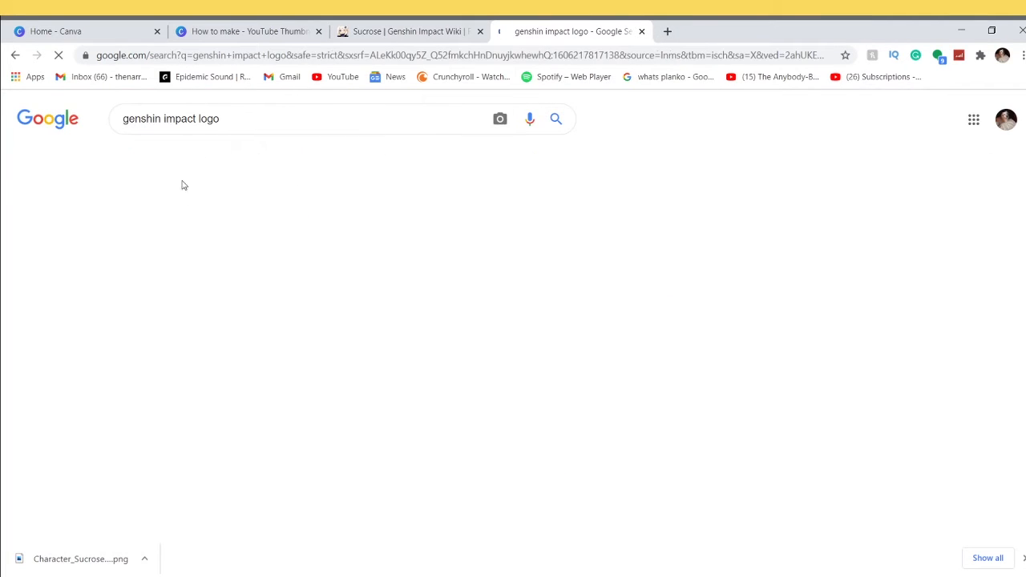
click(280, 327)
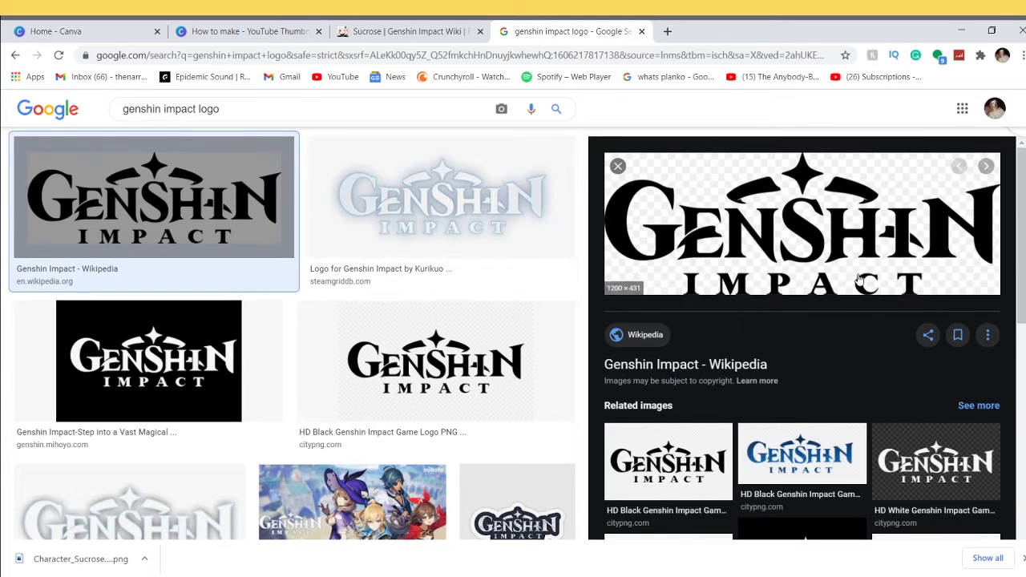
click(417, 191)
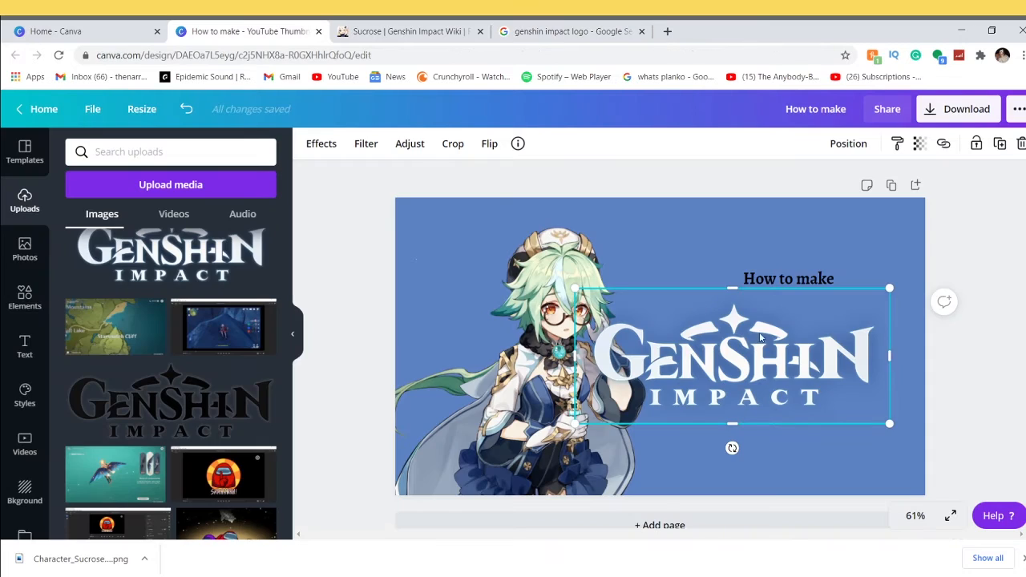
Colour the "How to make" text with the logo's white photo colour and enlarge it to about size 91 directly above the repositioned logo.
drag(760, 337, 783, 321)
click(792, 281)
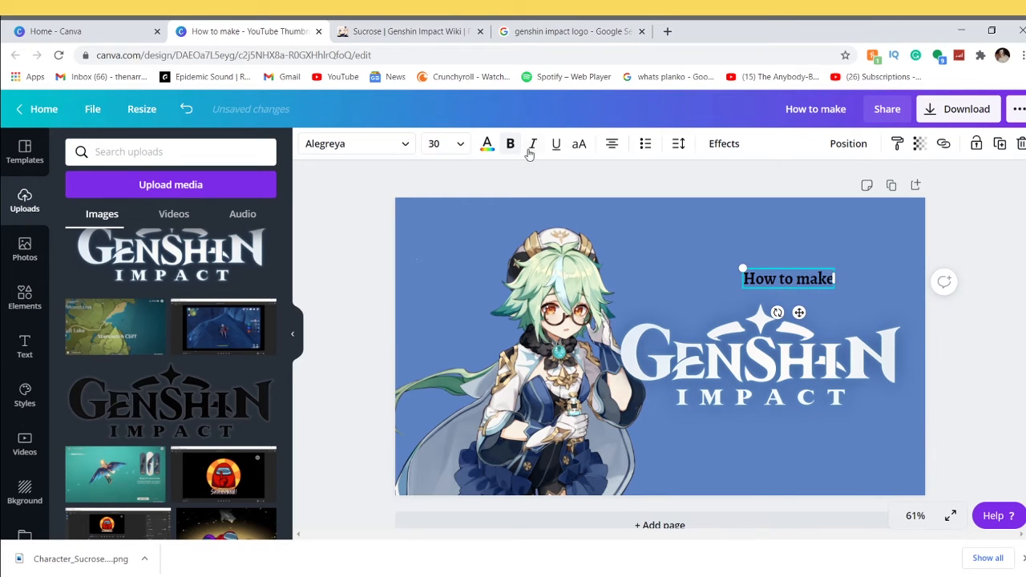
click(487, 144)
click(113, 458)
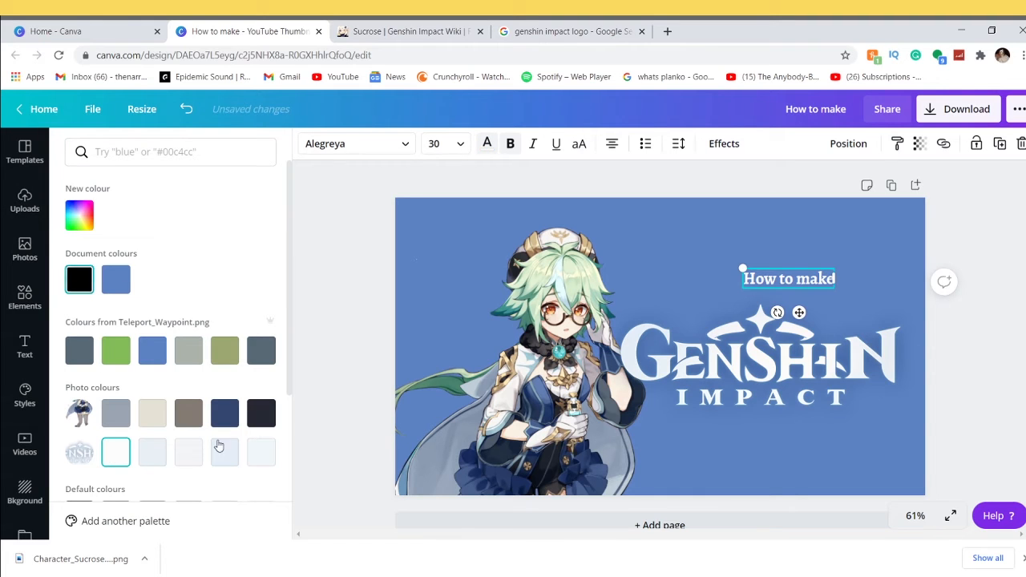
drag(743, 270, 609, 239)
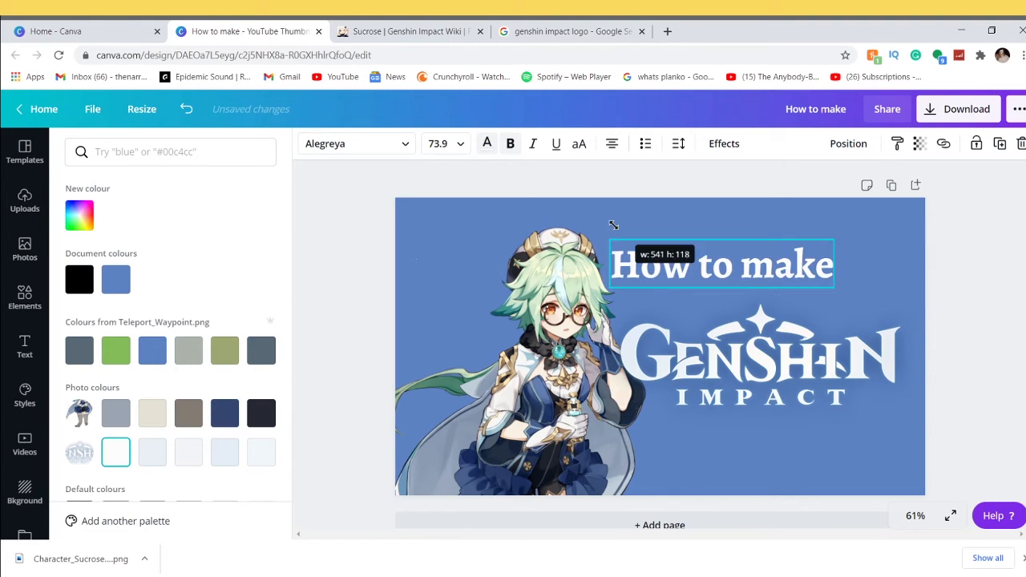
drag(741, 270, 787, 246)
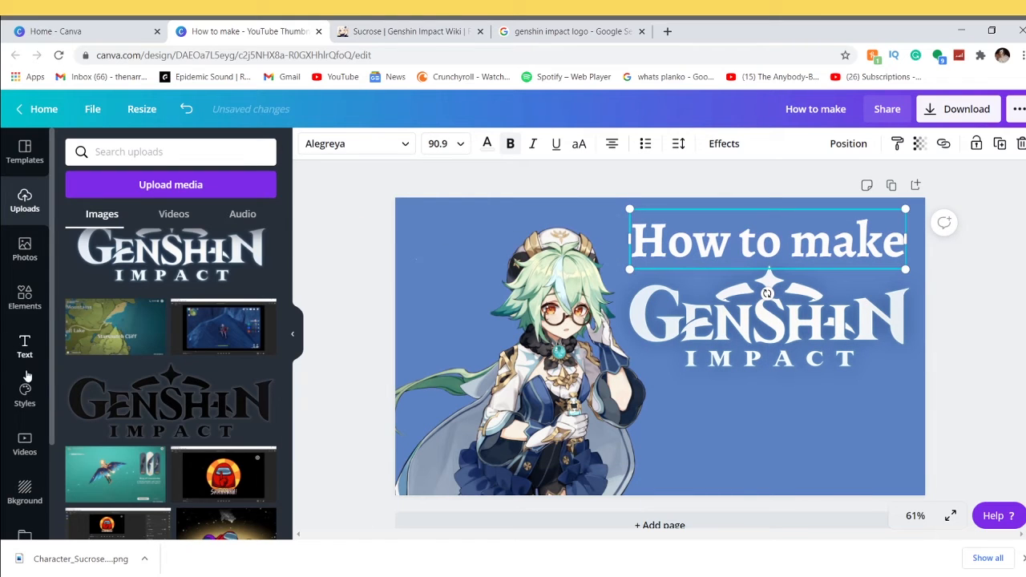
Add a large white Alegreya subheading reading "thumbnails" below the logo and space the logo evenly between the two text lines.
click(25, 346)
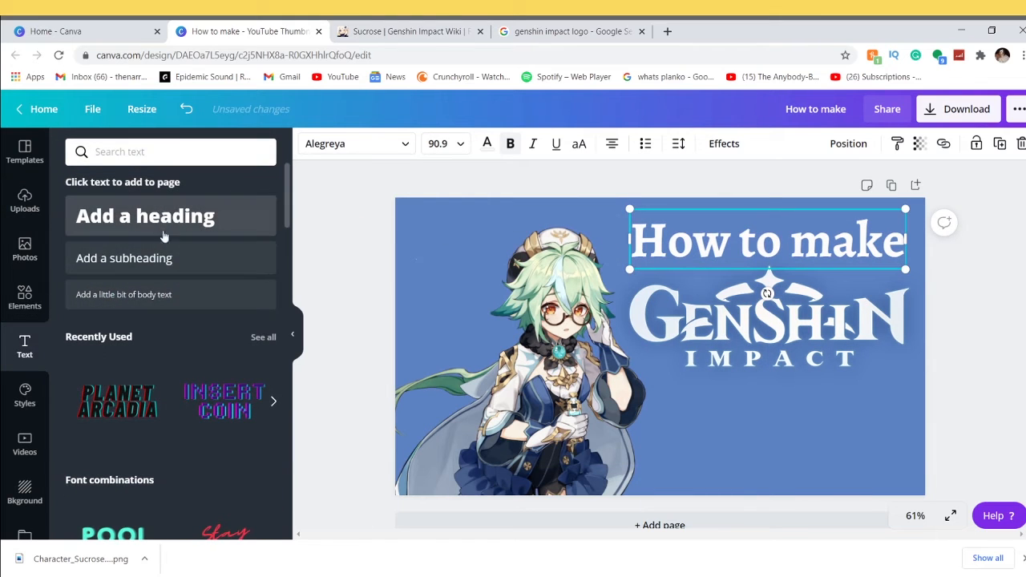
click(171, 256)
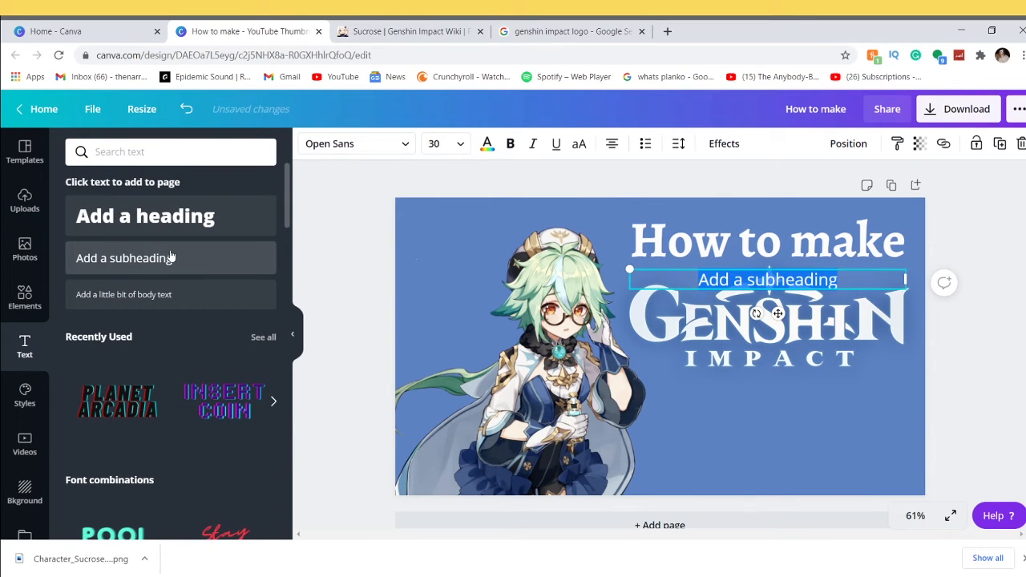
text(thu)
text(mbnails)
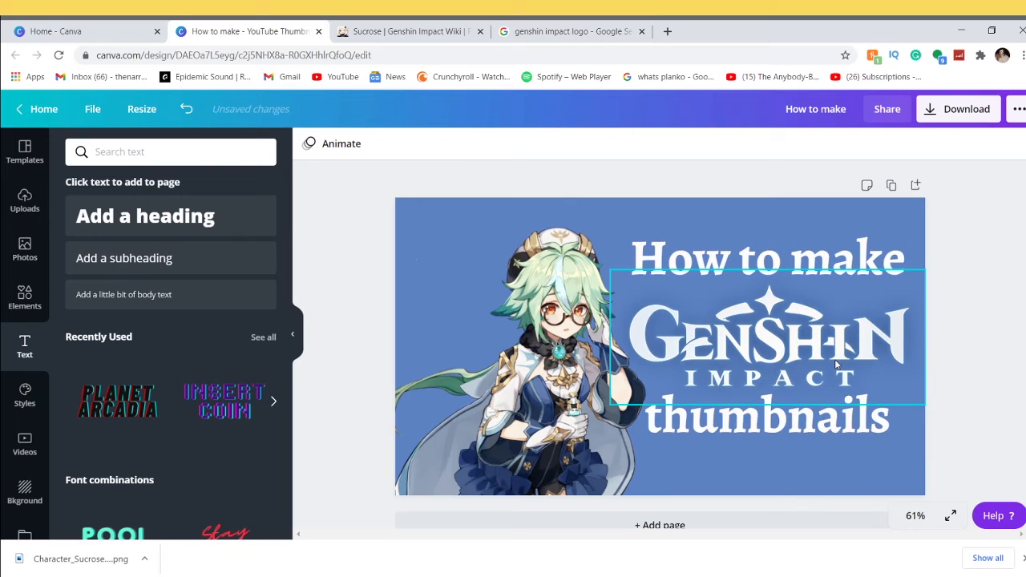
drag(822, 352, 814, 338)
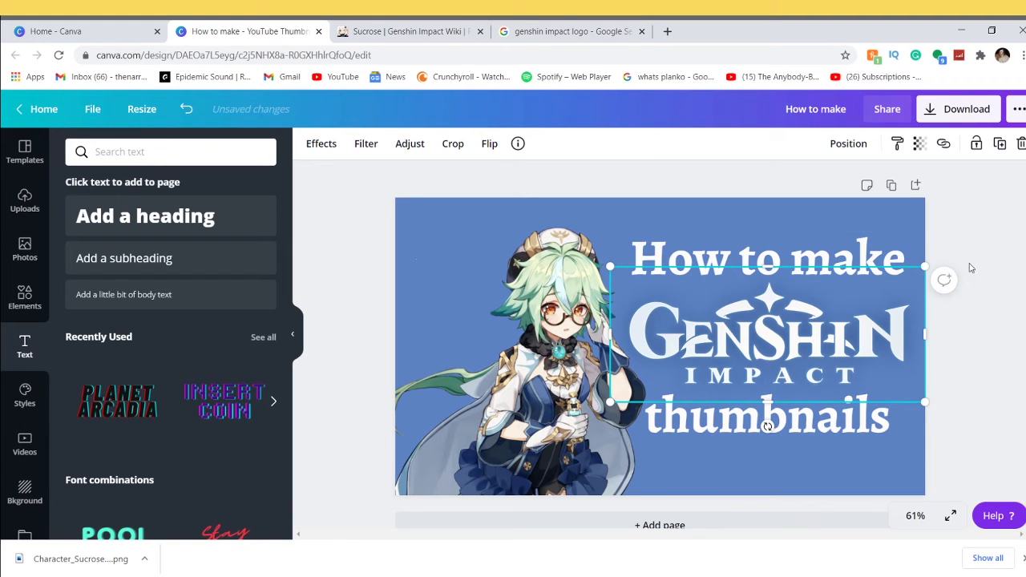
click(999, 249)
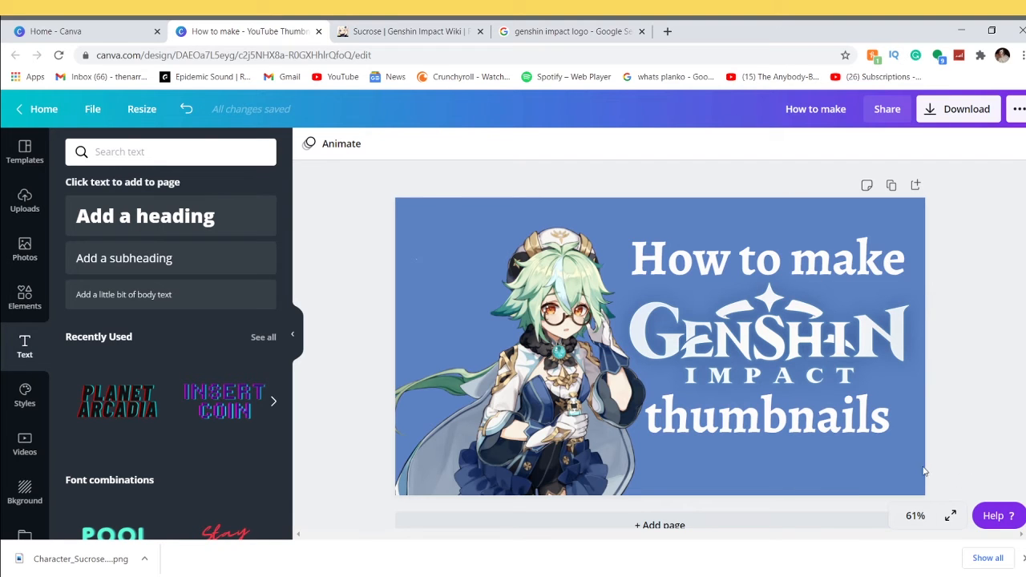
Browse the graphic elements and add a plain solid line across the middle of the thumbnail.
click(24, 299)
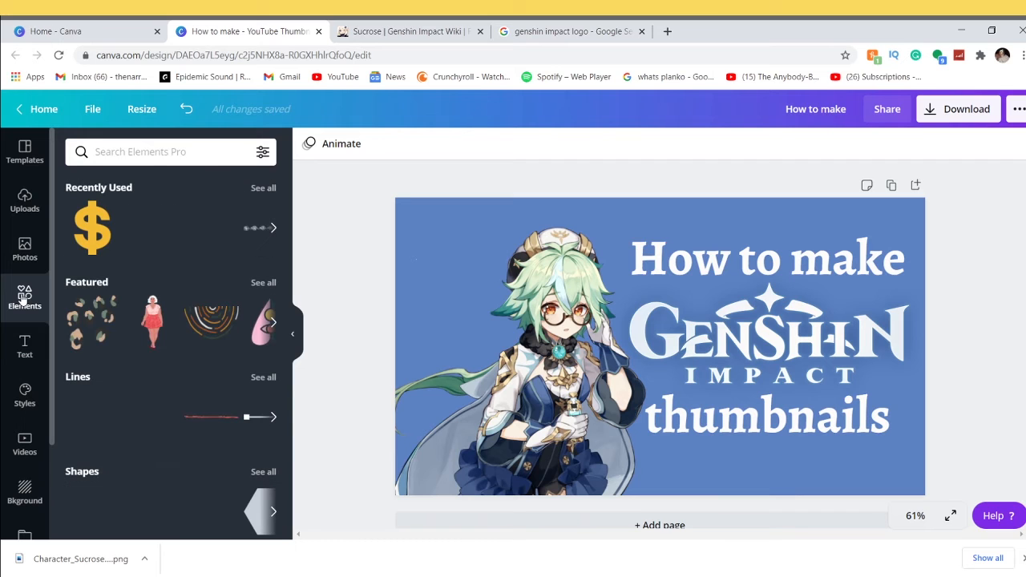
scroll(125, 273, down, 6)
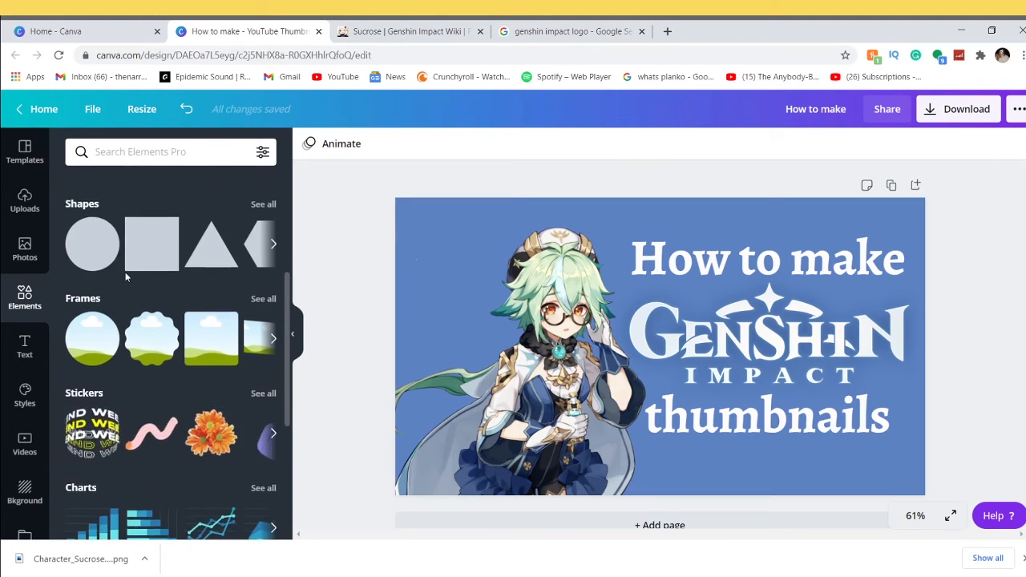
scroll(162, 396, down, 10)
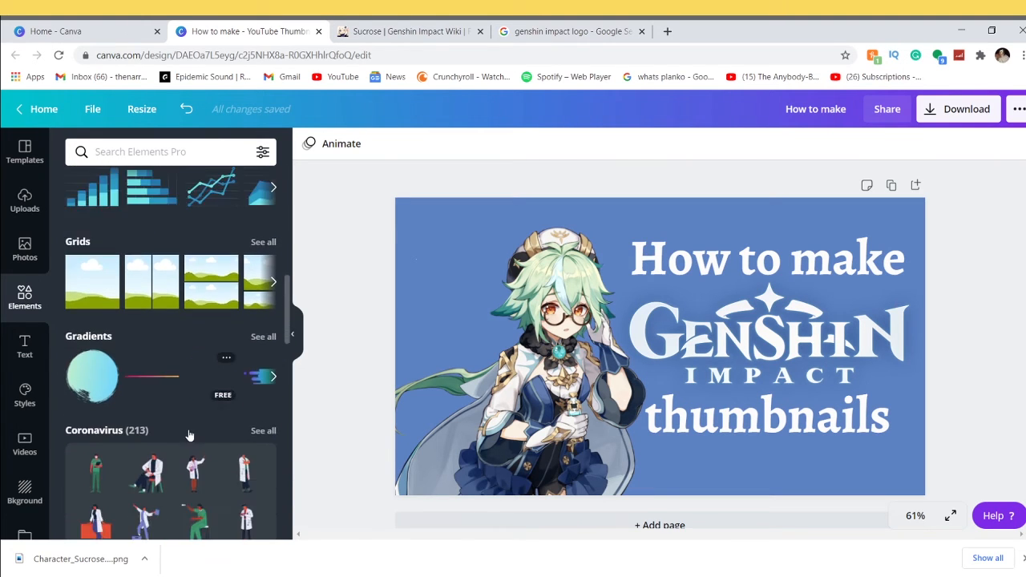
scroll(168, 348, down, 10)
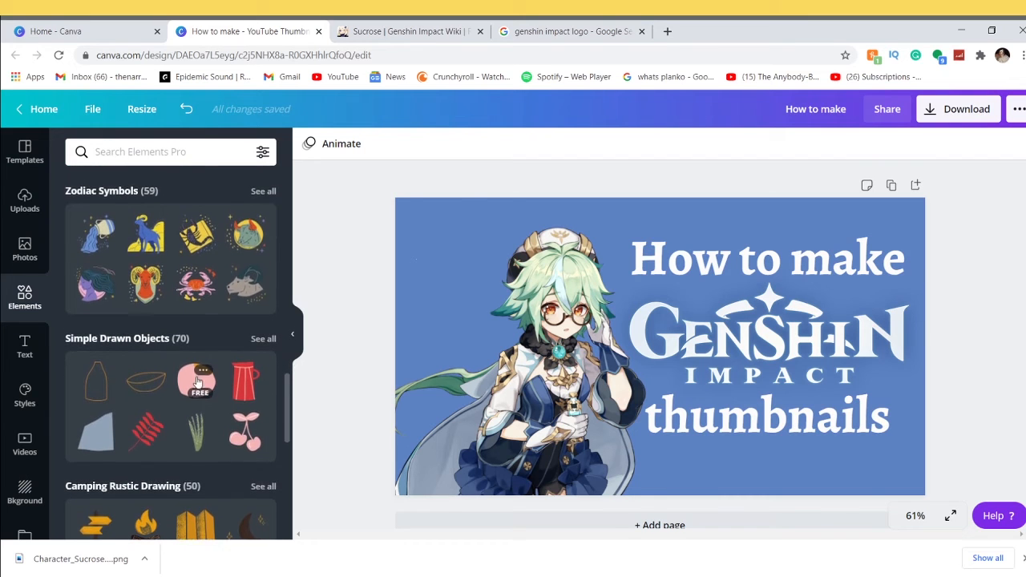
scroll(218, 419, up, 20)
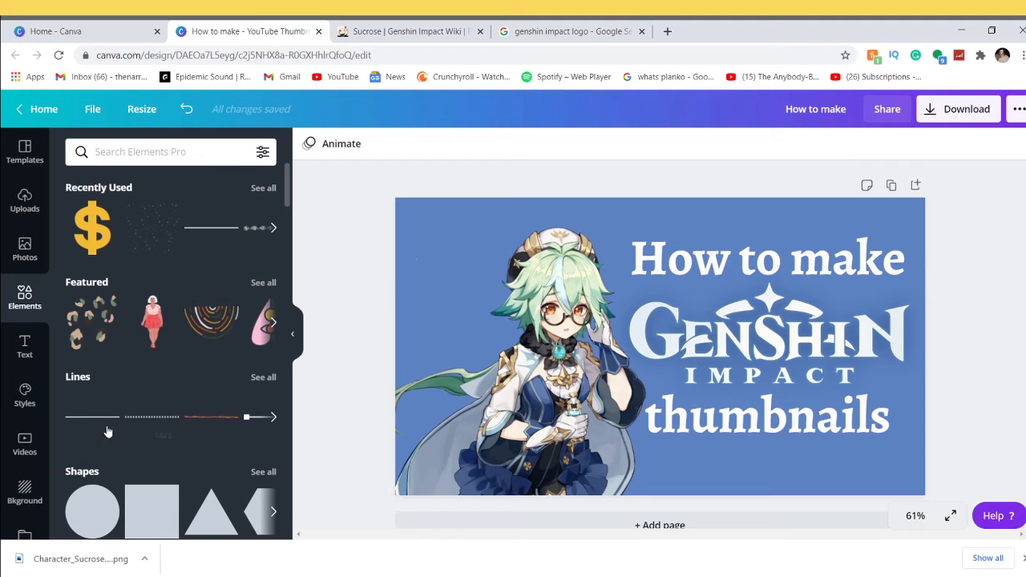
click(92, 417)
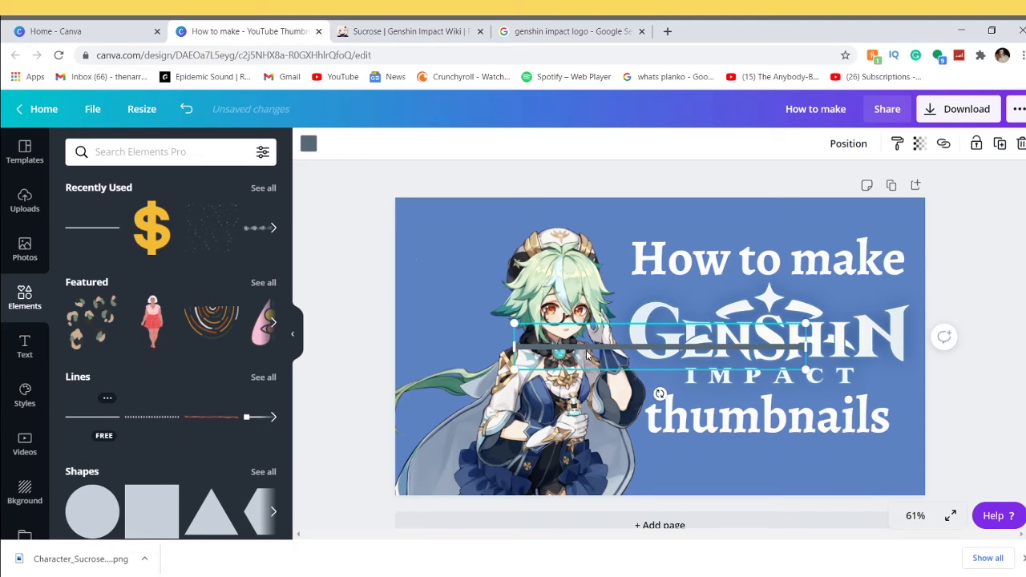
drag(594, 357, 554, 364)
Try out a dotted line and a red brush-stroke line across Sucrose's head.
click(152, 417)
drag(593, 348, 499, 268)
click(211, 416)
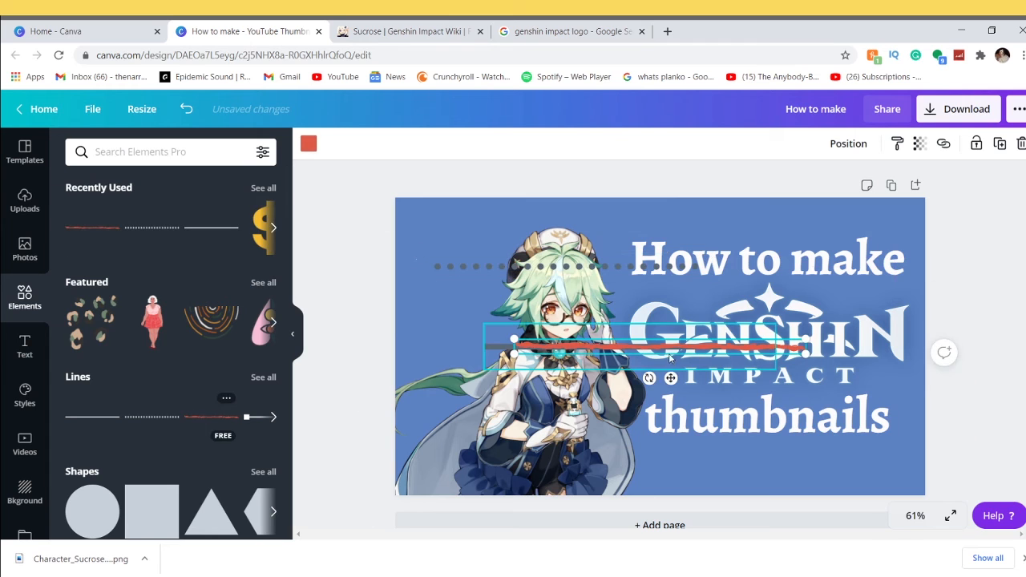
drag(593, 348, 526, 275)
right_click(529, 272)
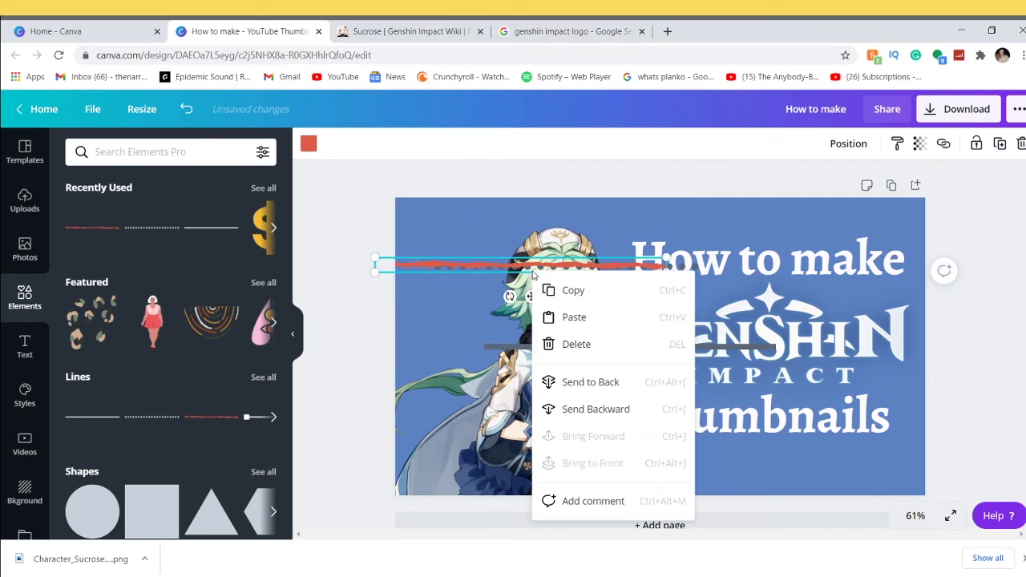
Undo the red line and the last move of the dotted line, and delete the dotted line.
click(187, 110)
click(186, 110)
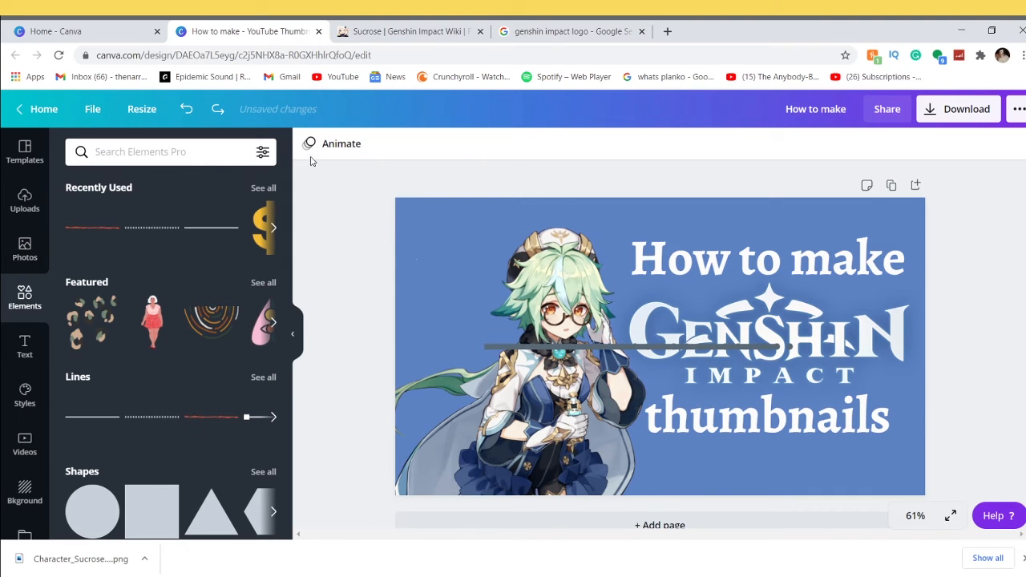
click(586, 341)
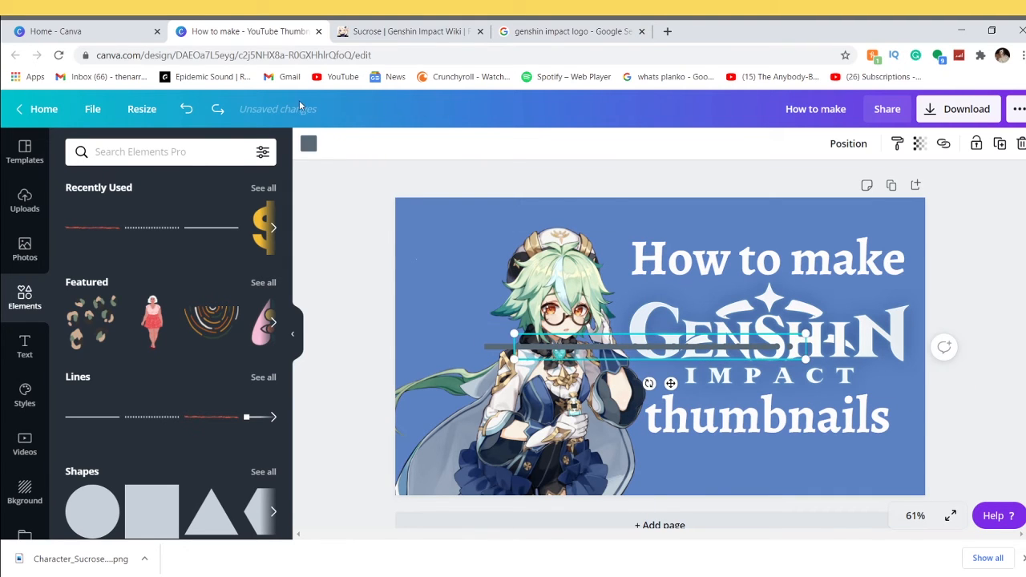
click(309, 145)
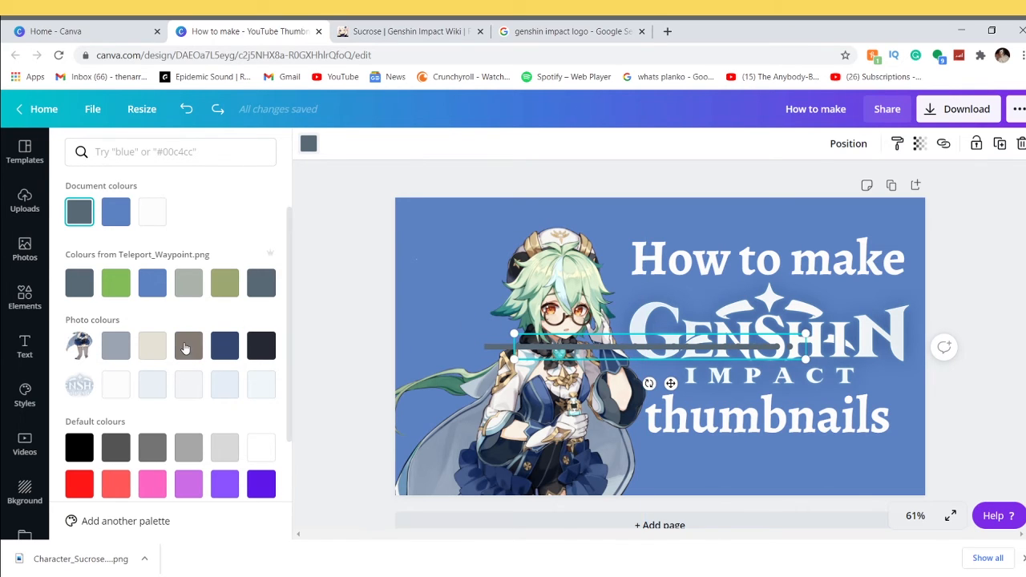
key(Delete)
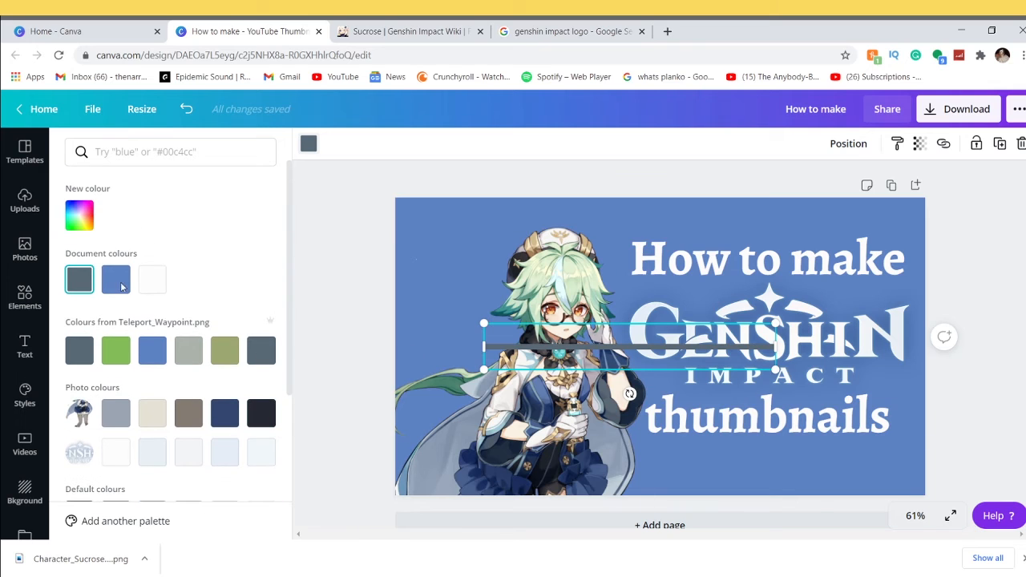
Recolour the solid line light green, enlarge it to span the thumbnail's full width, and place it along the top edge.
click(90, 218)
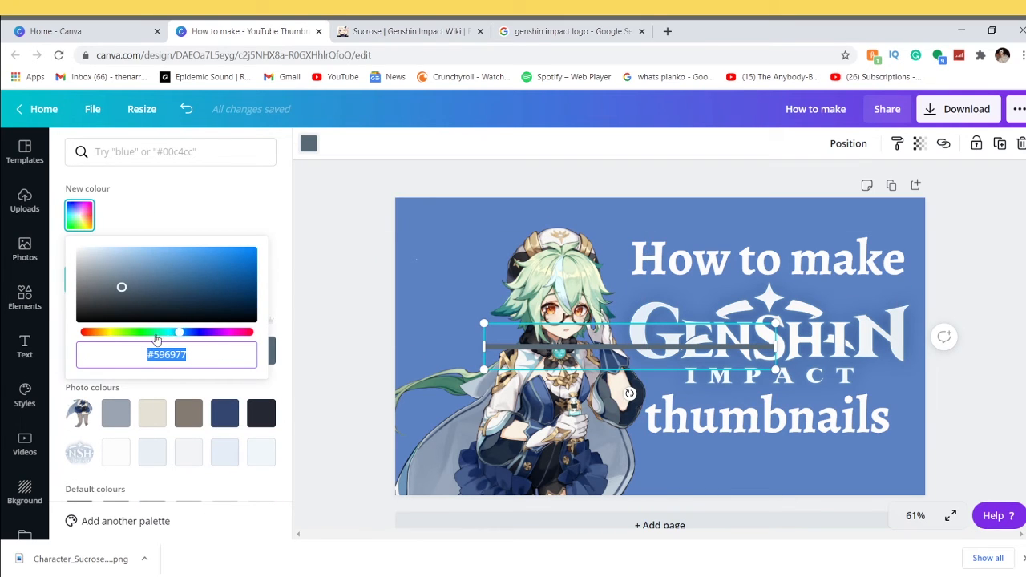
drag(157, 339, 129, 337)
click(126, 250)
drag(482, 321, 15, 244)
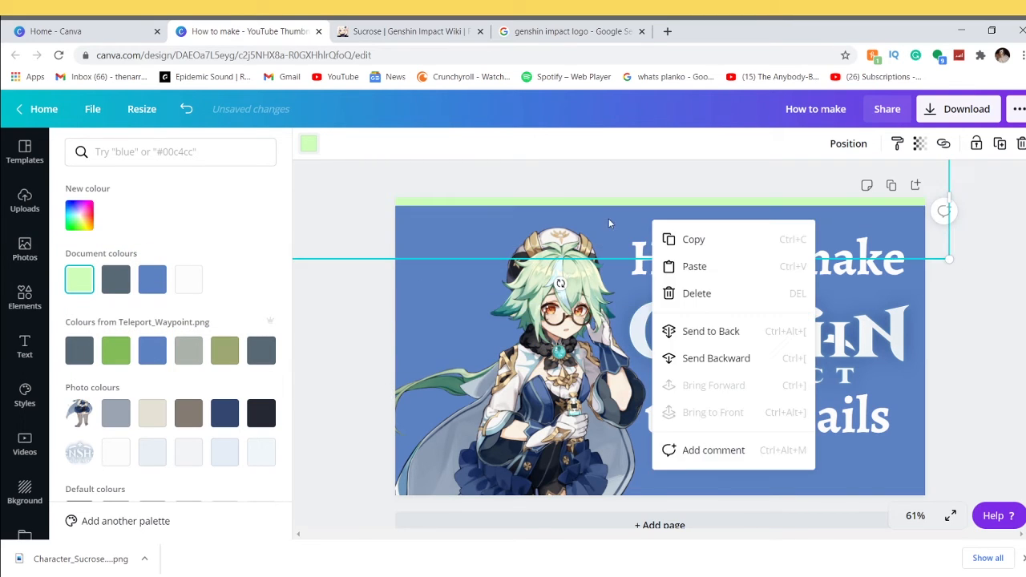
Duplicate the light green line and place the copy along the thumbnail's bottom edge.
click(604, 210)
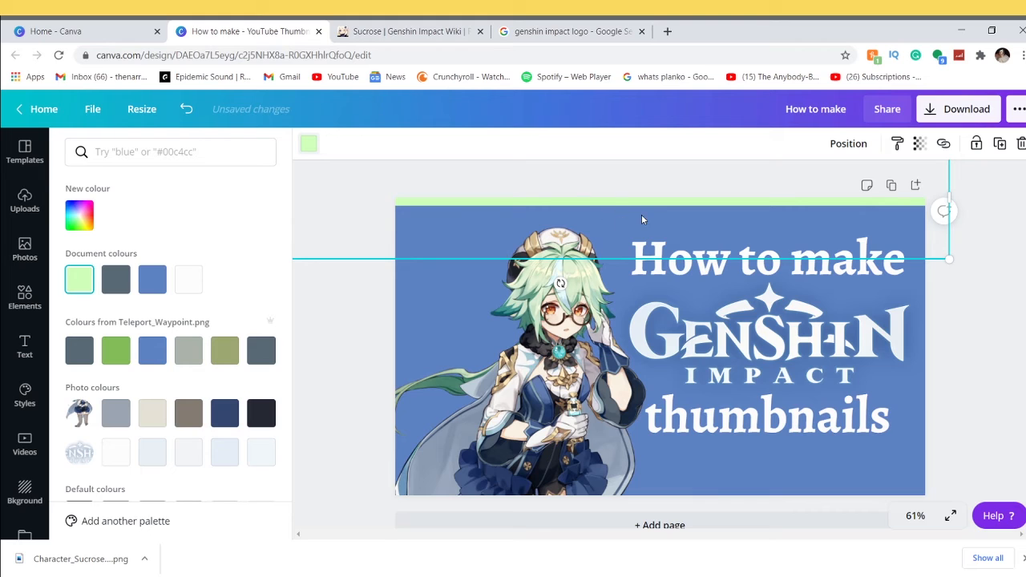
right_click(641, 218)
right_click(572, 233)
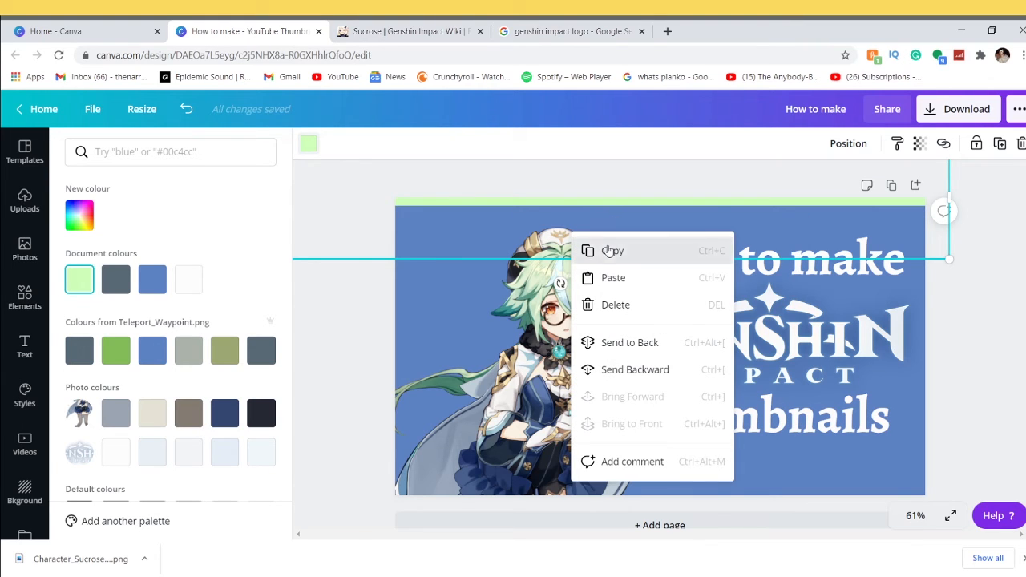
click(604, 229)
right_click(602, 217)
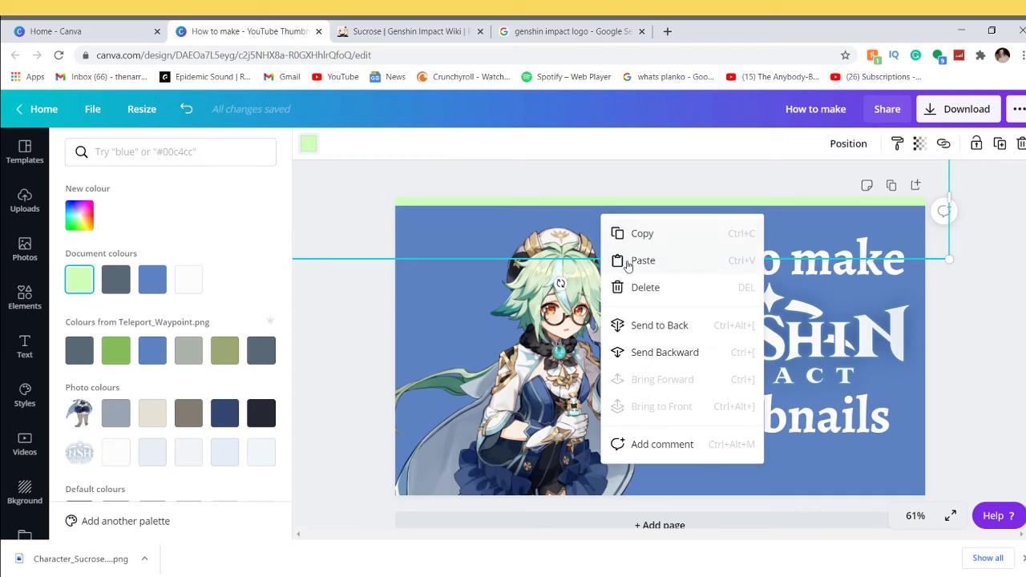
click(633, 261)
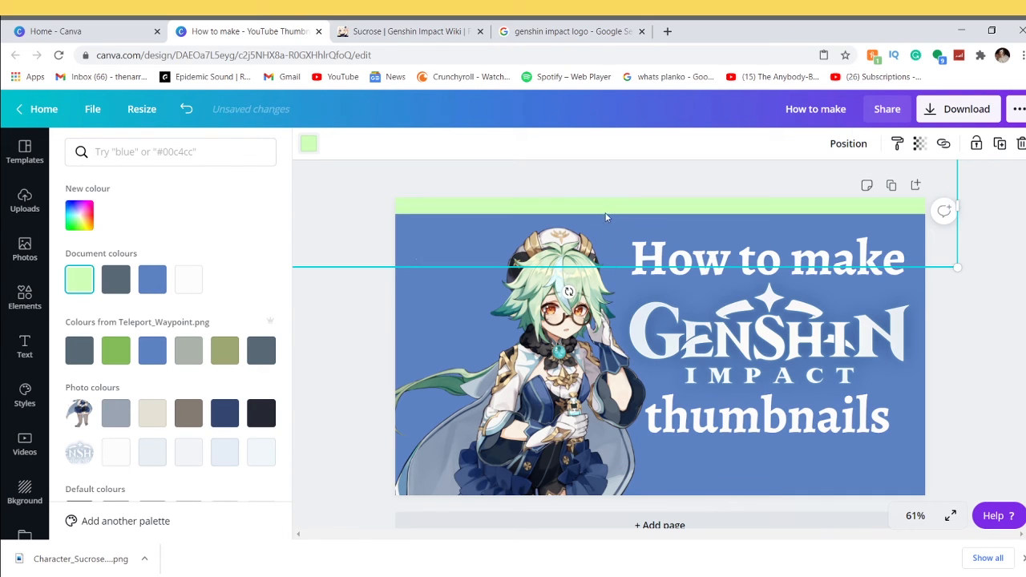
drag(605, 208, 631, 494)
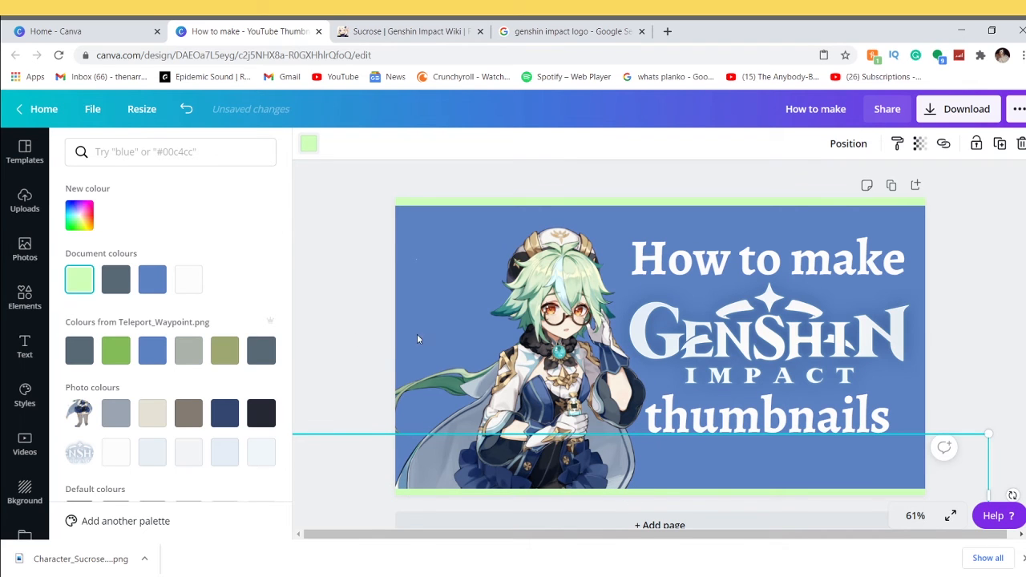
Paste another copy of the green line, rotate it to vertical, and align it with the thumbnail's left edge.
click(694, 330)
right_click(691, 330)
click(726, 271)
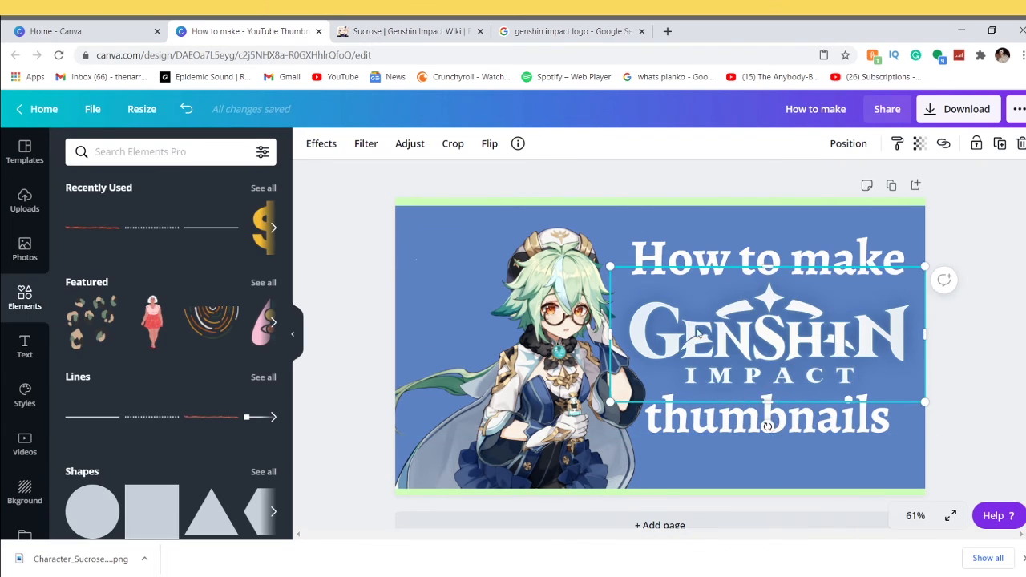
drag(628, 203, 623, 291)
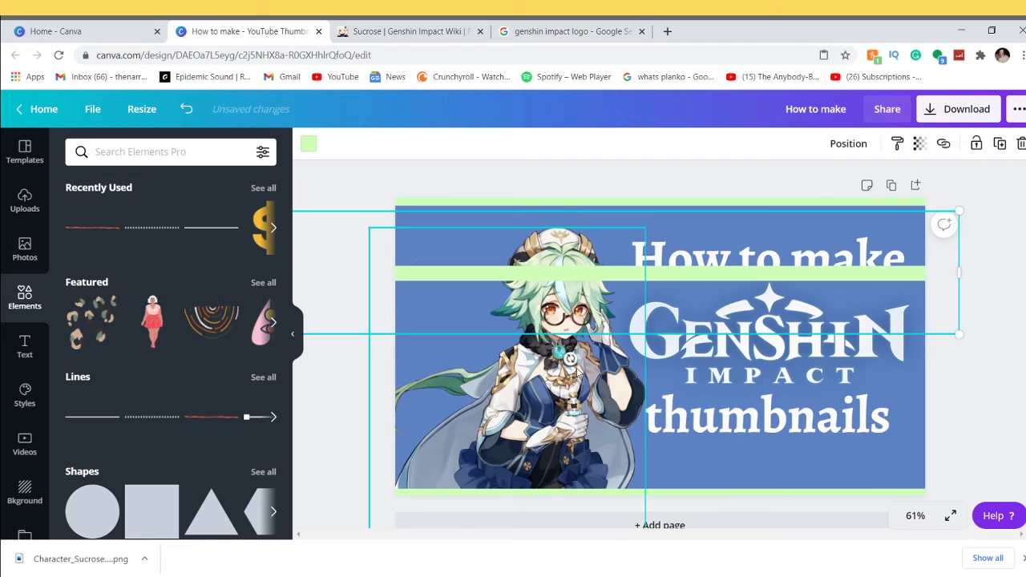
drag(570, 358, 641, 276)
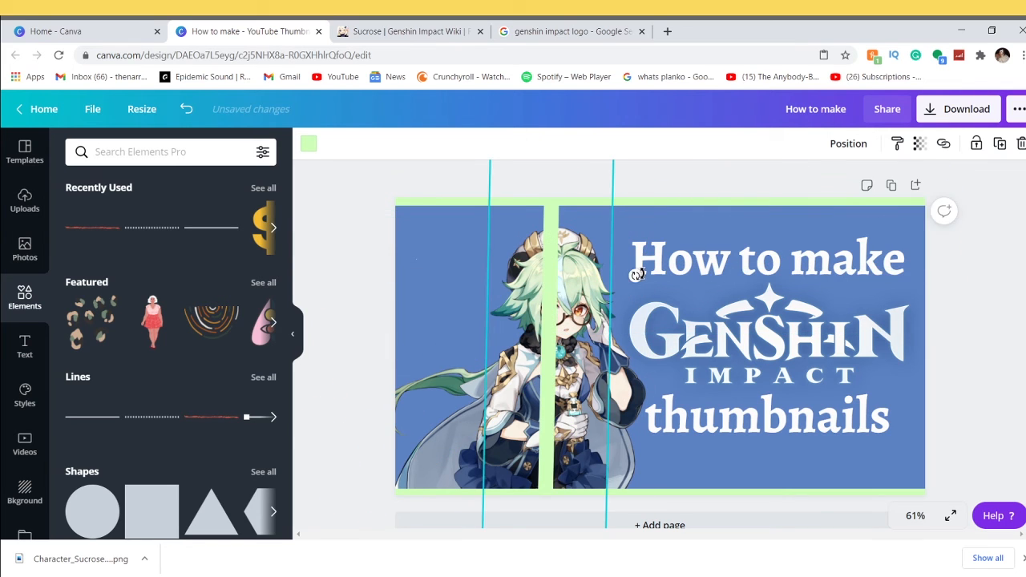
drag(550, 303, 394, 314)
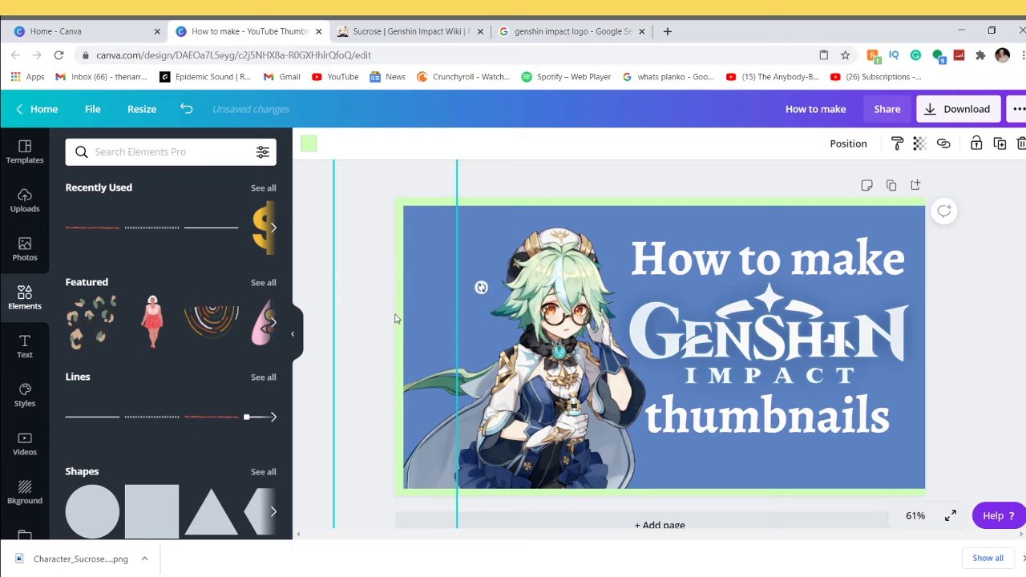
Duplicate the vertical green line and place the copy along the thumbnail's right edge to complete the border.
right_click(393, 317)
click(414, 309)
right_click(514, 305)
click(554, 298)
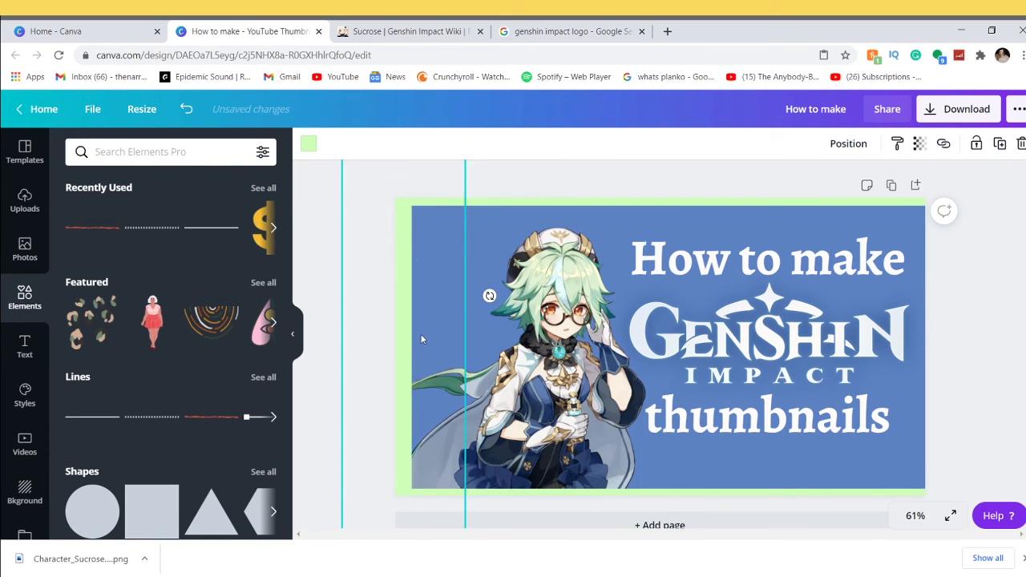
click(510, 274)
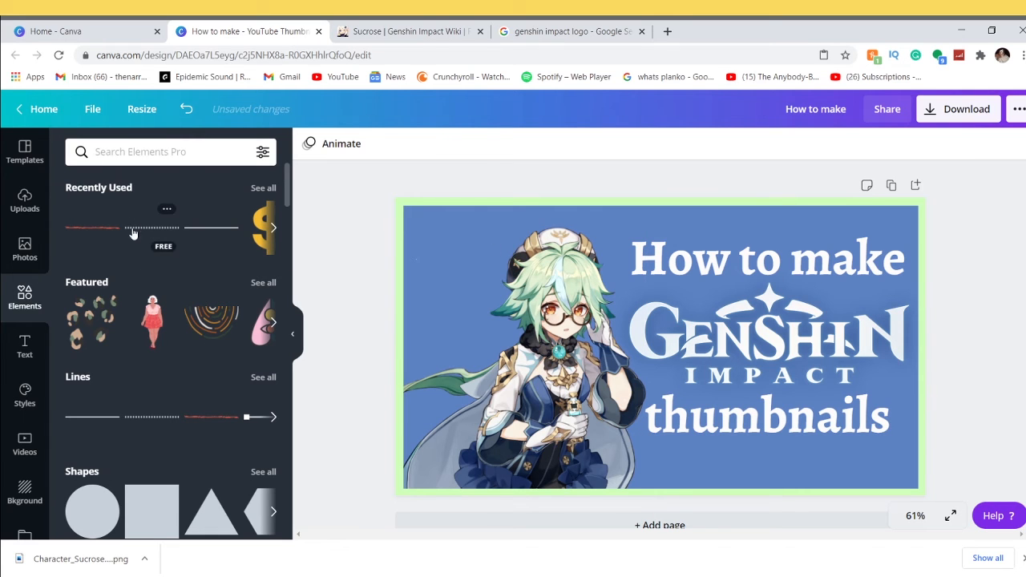
Search the elements for "stars", add the scattered sparkle-and-dot pattern, and enlarge it to cover the whole thumbnail.
click(265, 189)
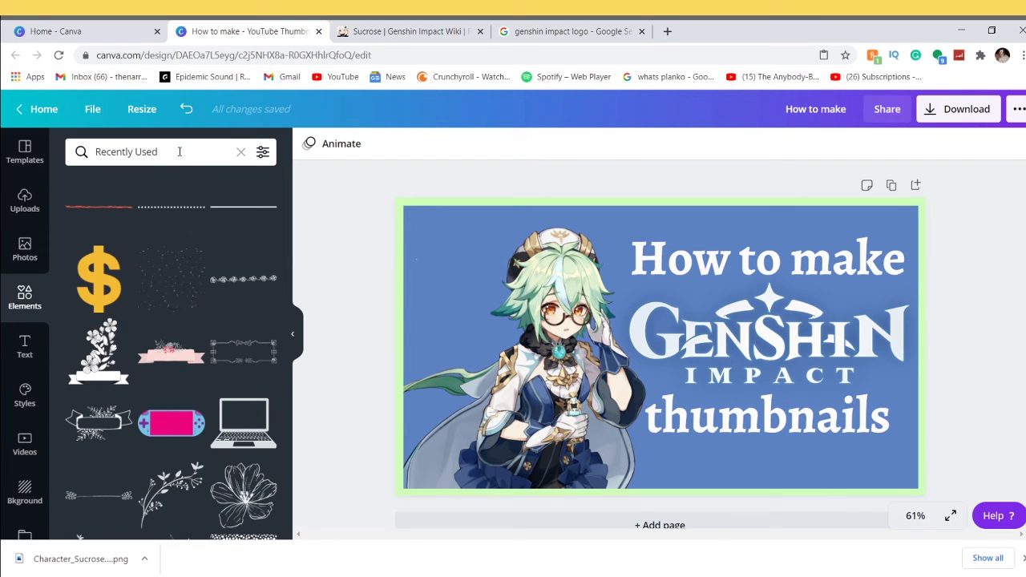
drag(179, 152, 46, 163)
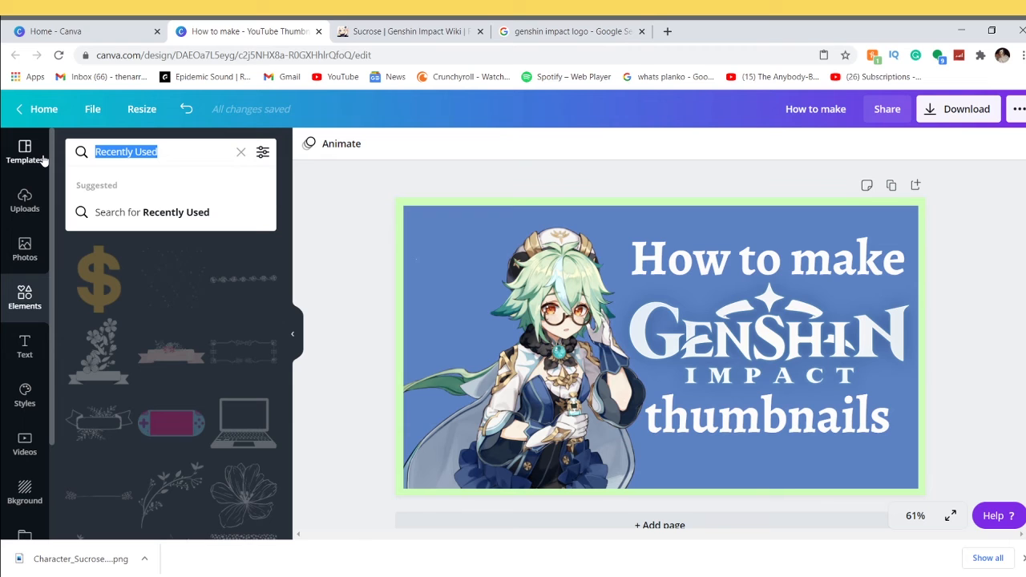
text(stars)
key(Return)
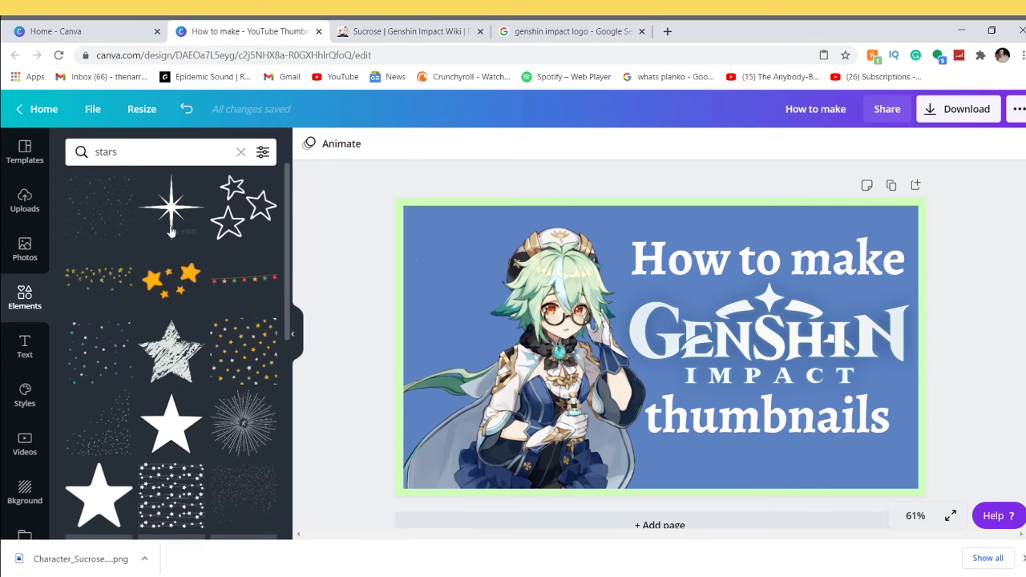
click(89, 229)
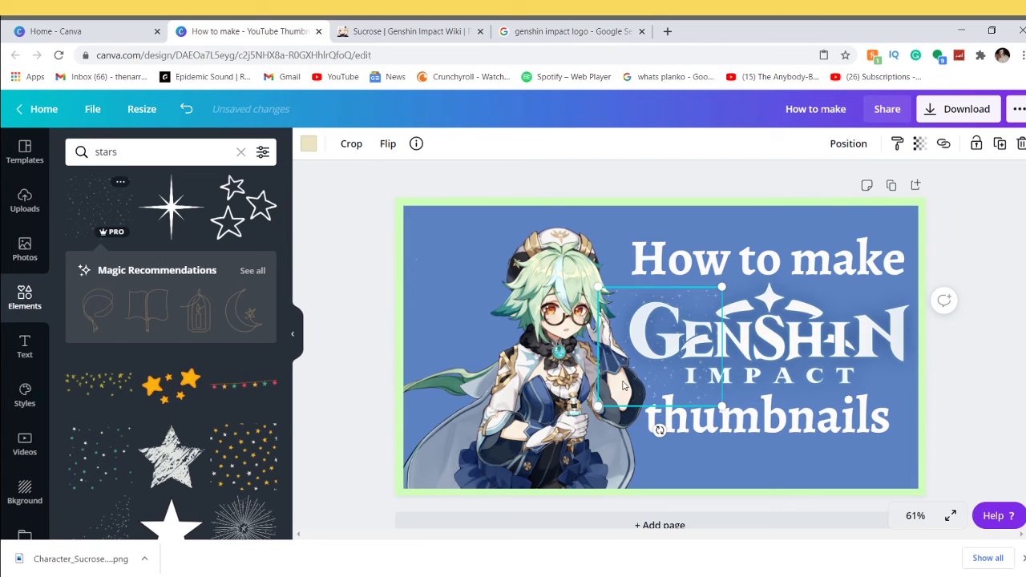
drag(656, 380, 671, 351)
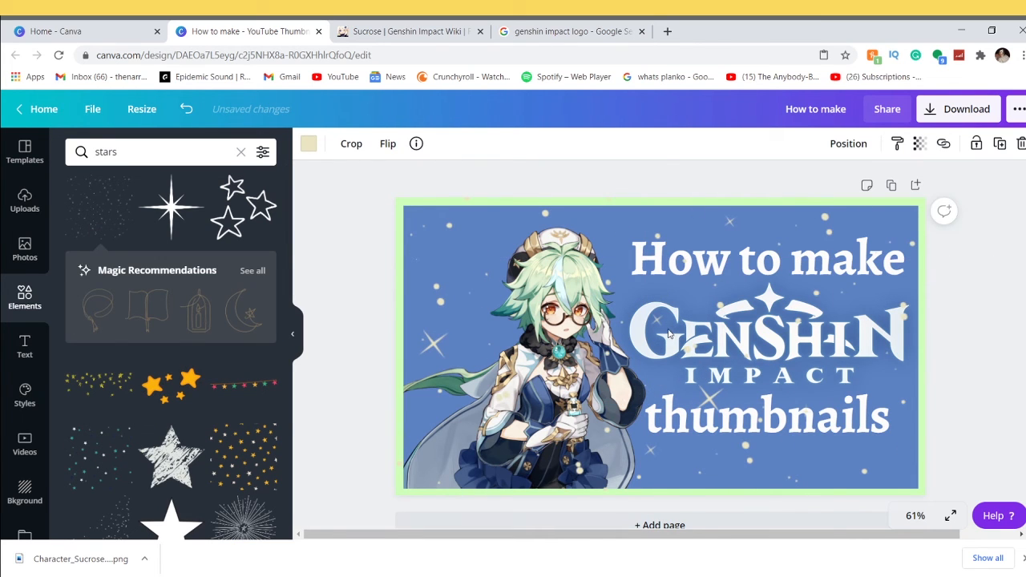
Send the star pattern to the back, behind Sucrose, the logo and the title text.
right_click(669, 333)
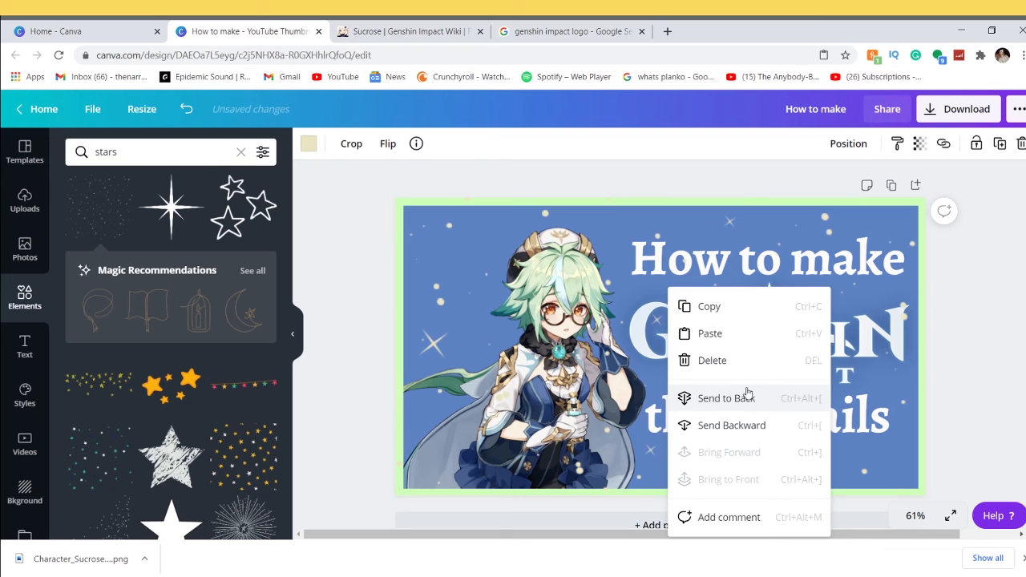
click(706, 397)
click(1003, 354)
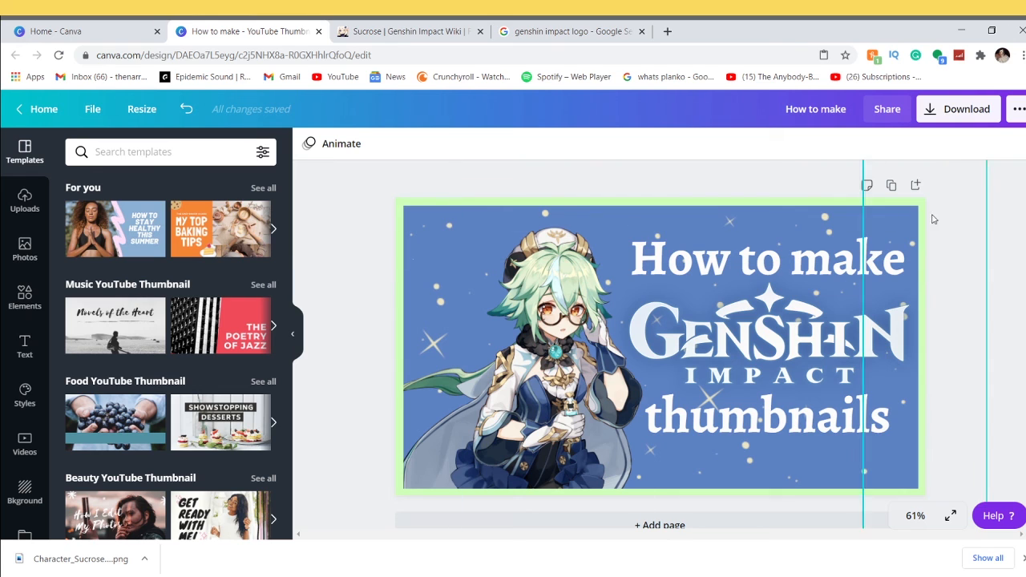
Download the finished thumbnail as a PNG at 1280 × 720 px.
click(981, 114)
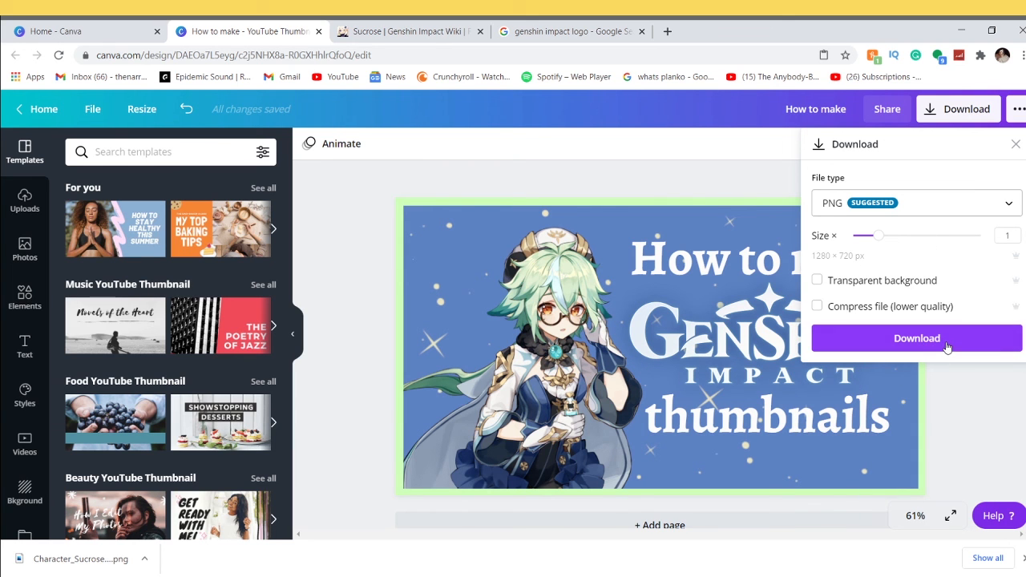
click(946, 343)
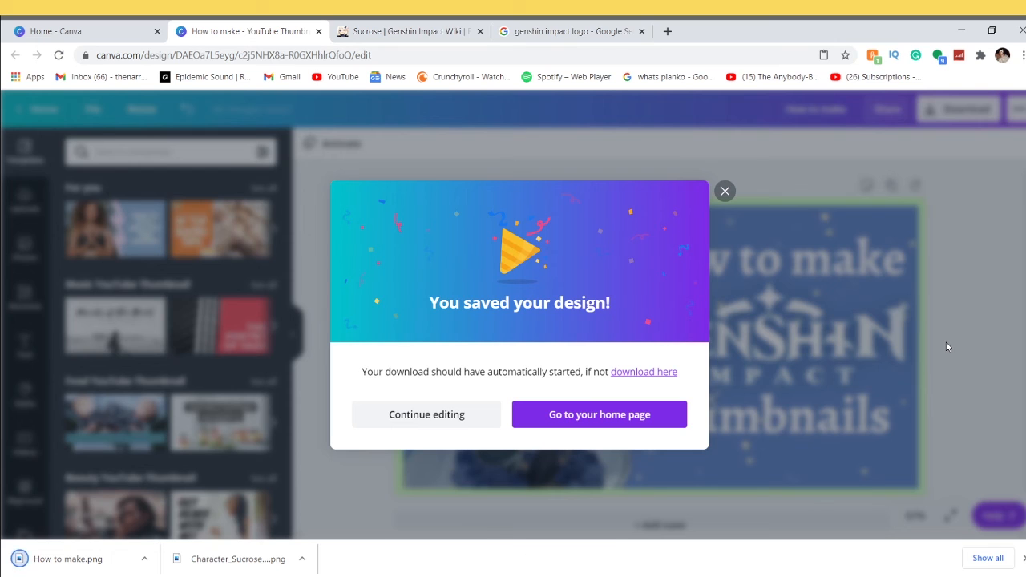